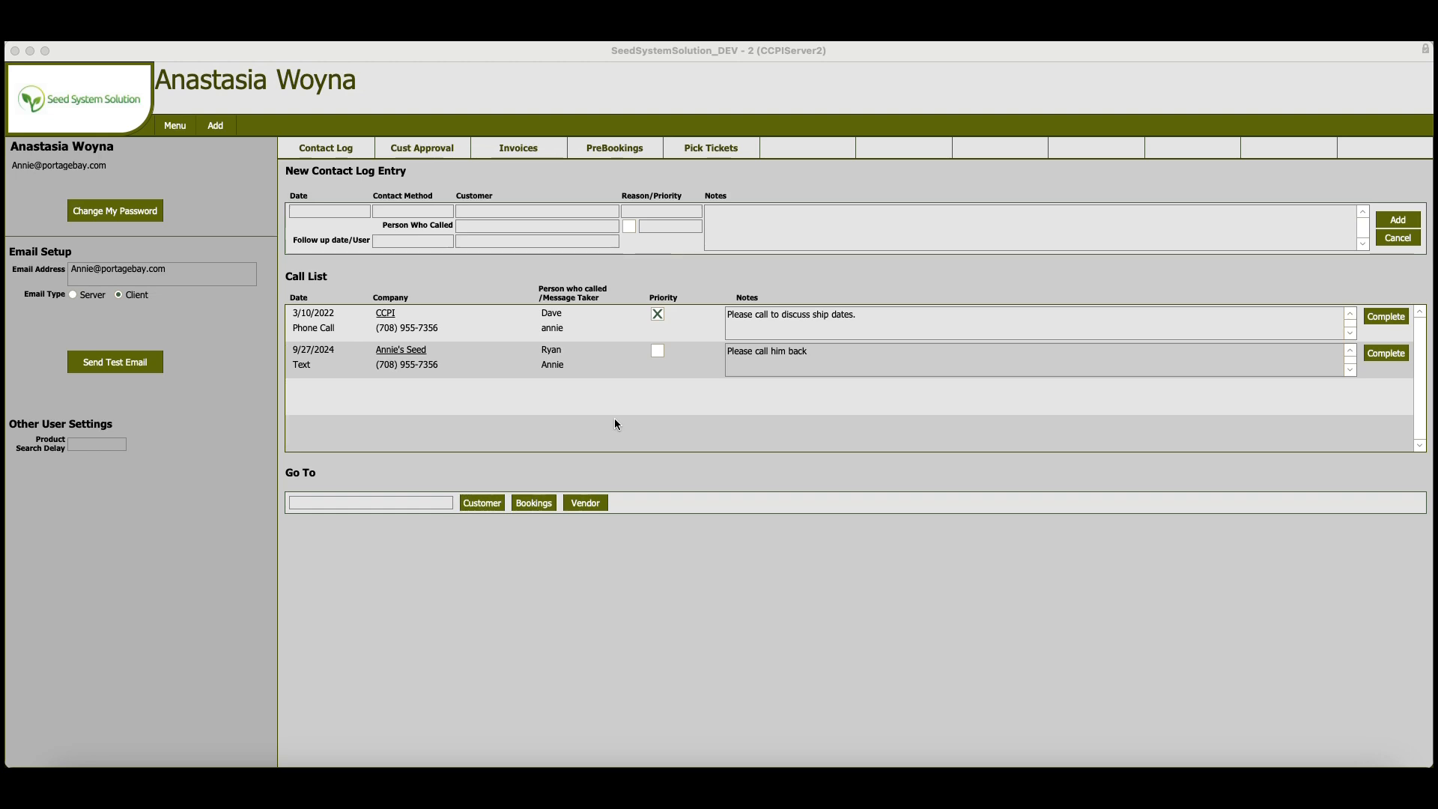
# - Open the inventory and shipping section of the advanced system settings
pyautogui.click(178, 128)
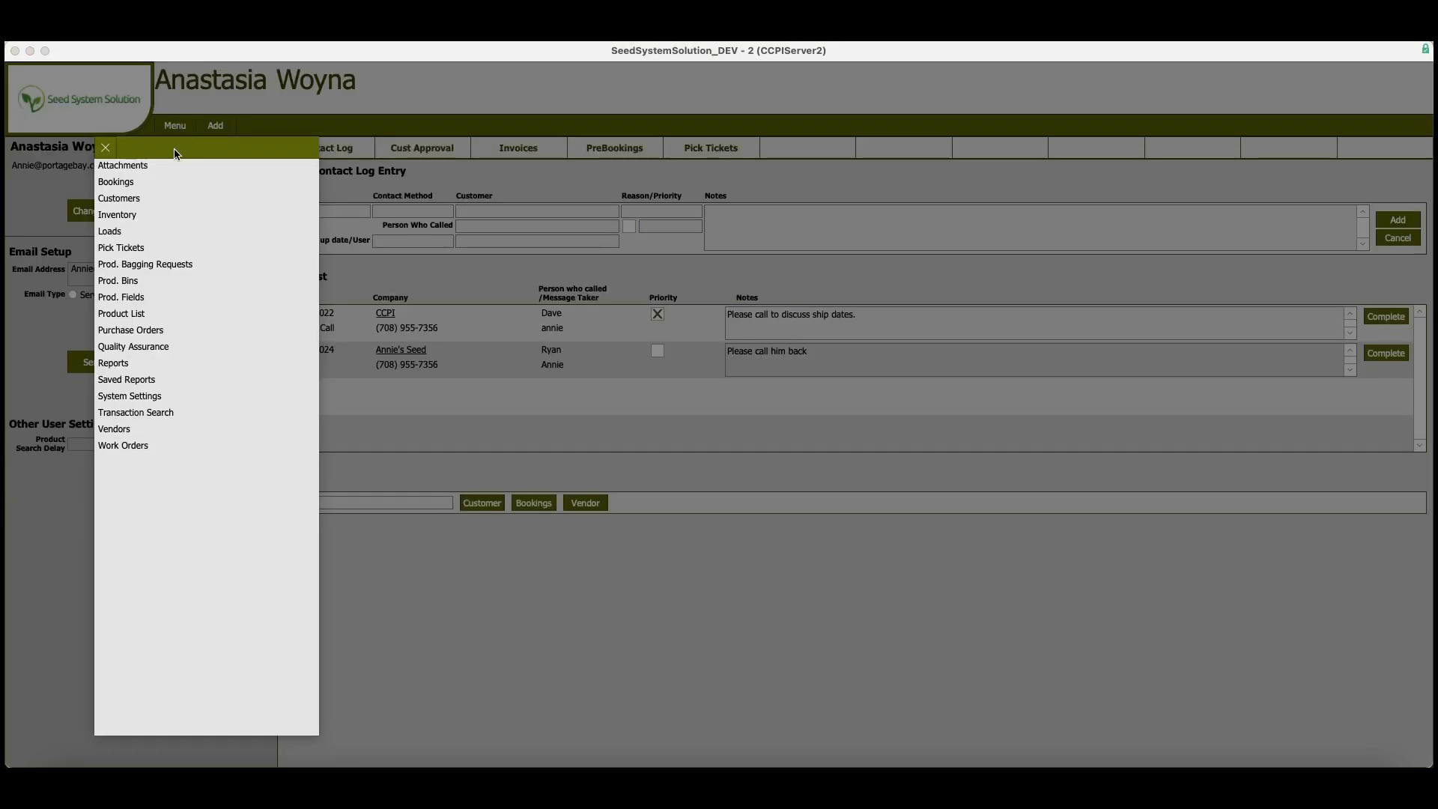
pyautogui.click(151, 400)
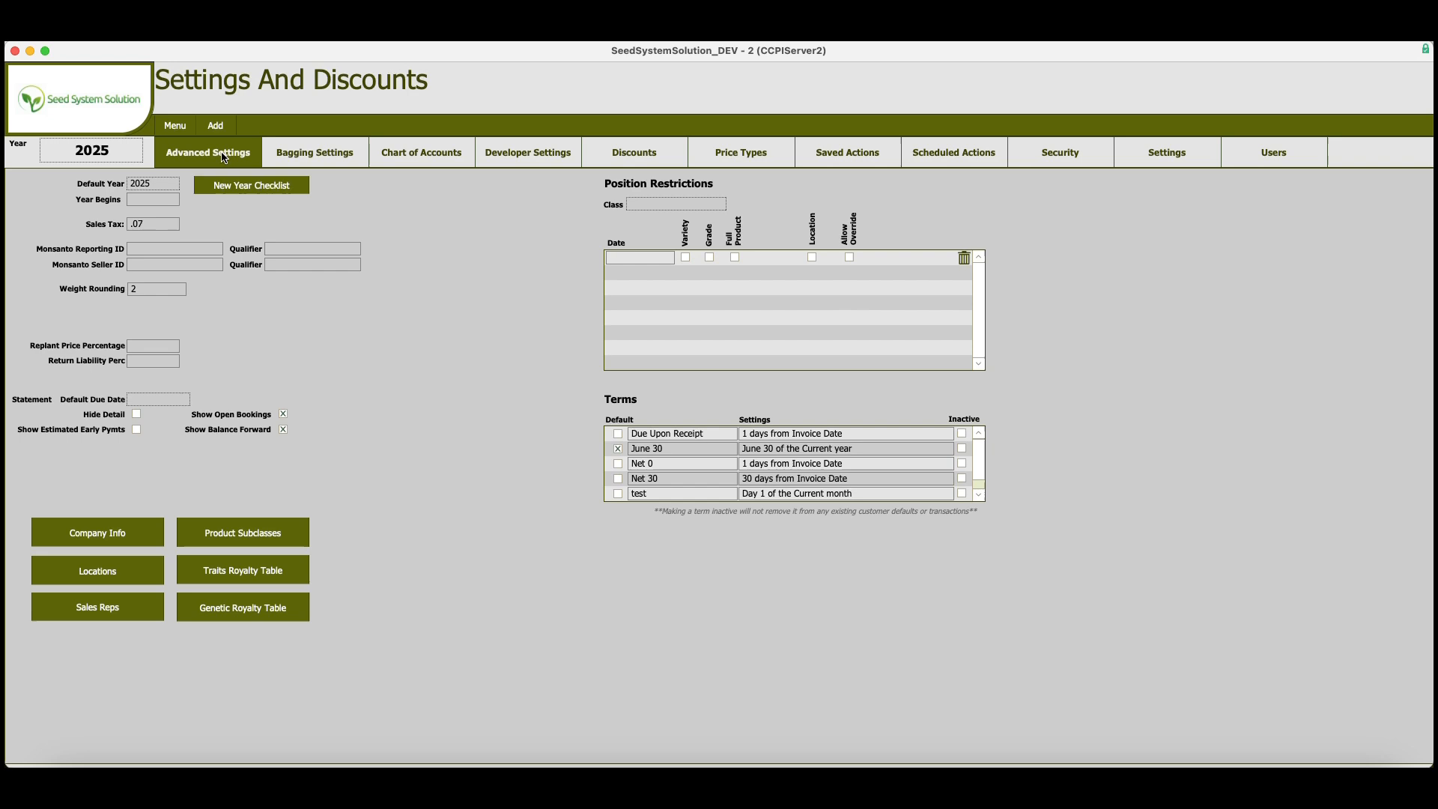
pyautogui.click(223, 156)
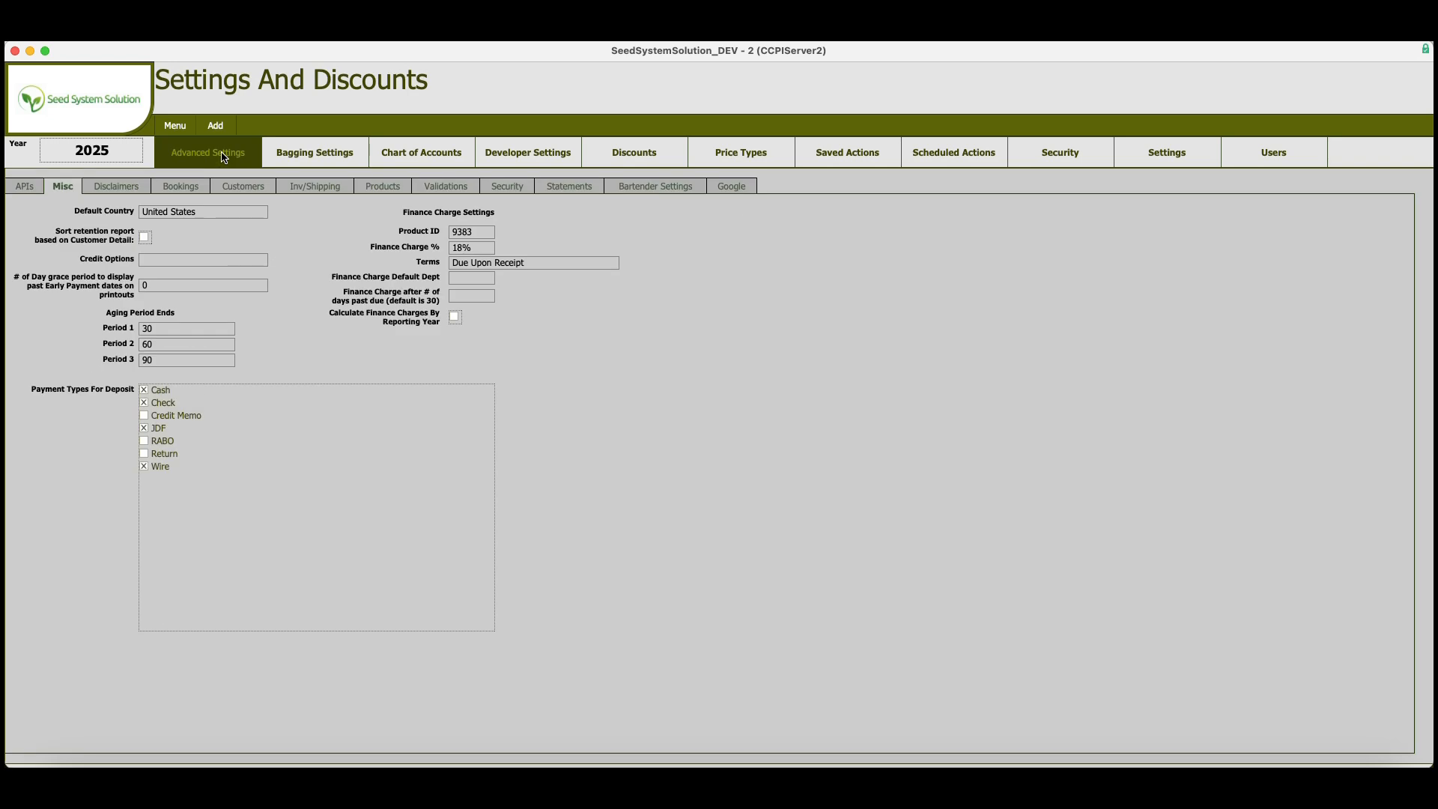
pyautogui.click(309, 187)
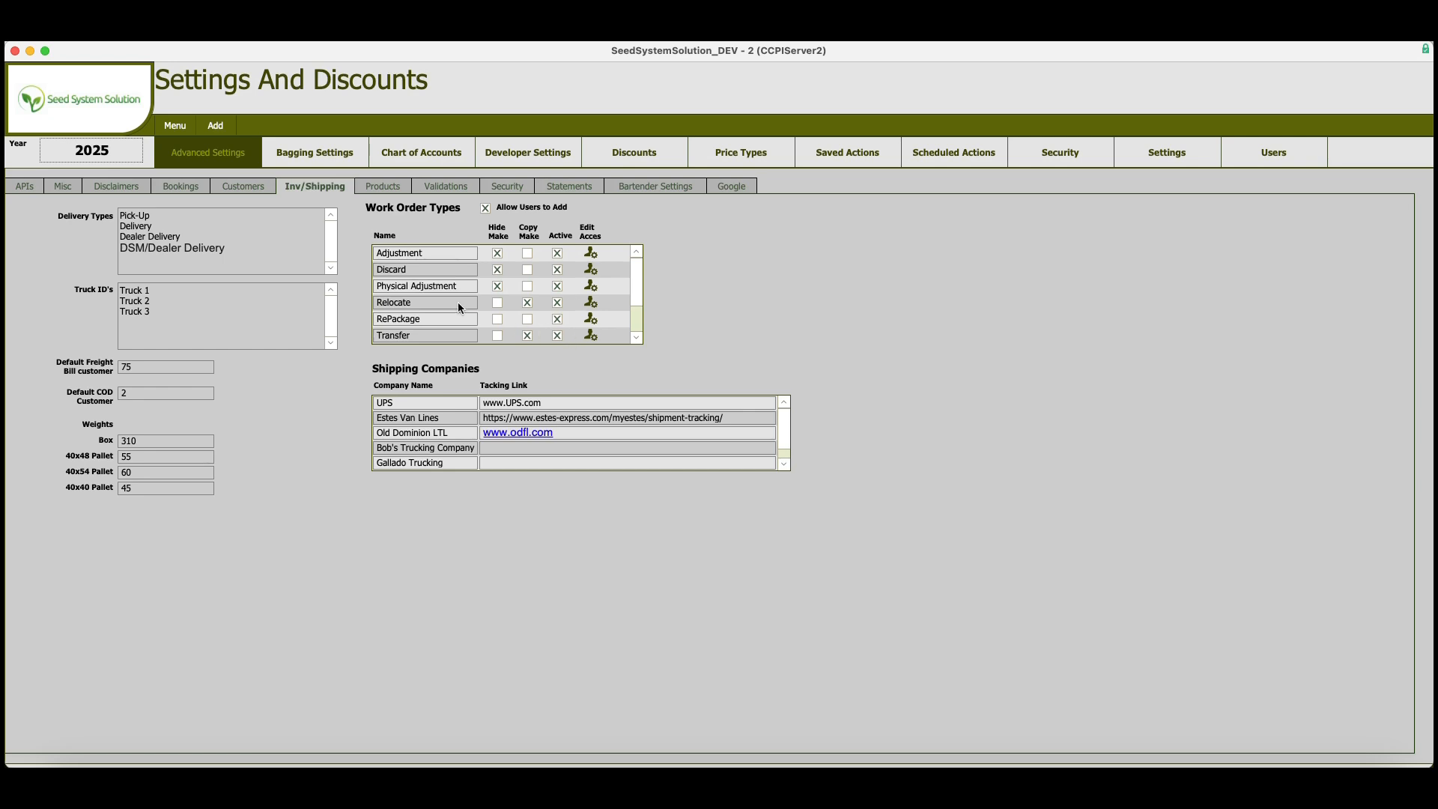
# - Review the work order types, the blank row for adding one, and the jobs that cannot close a Warehouse Transfer
pyautogui.scroll(-3, 640, 294)
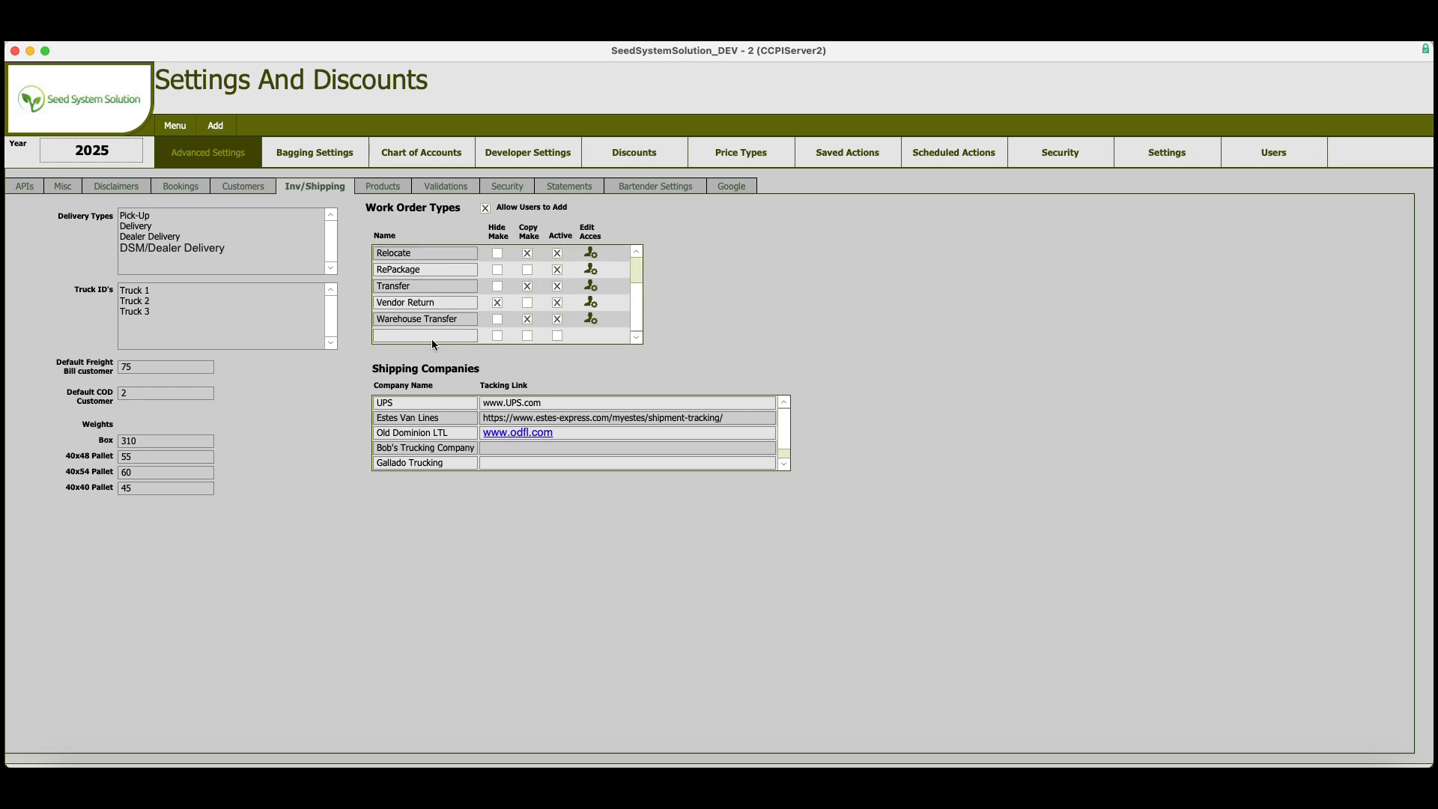
pyautogui.click(403, 335)
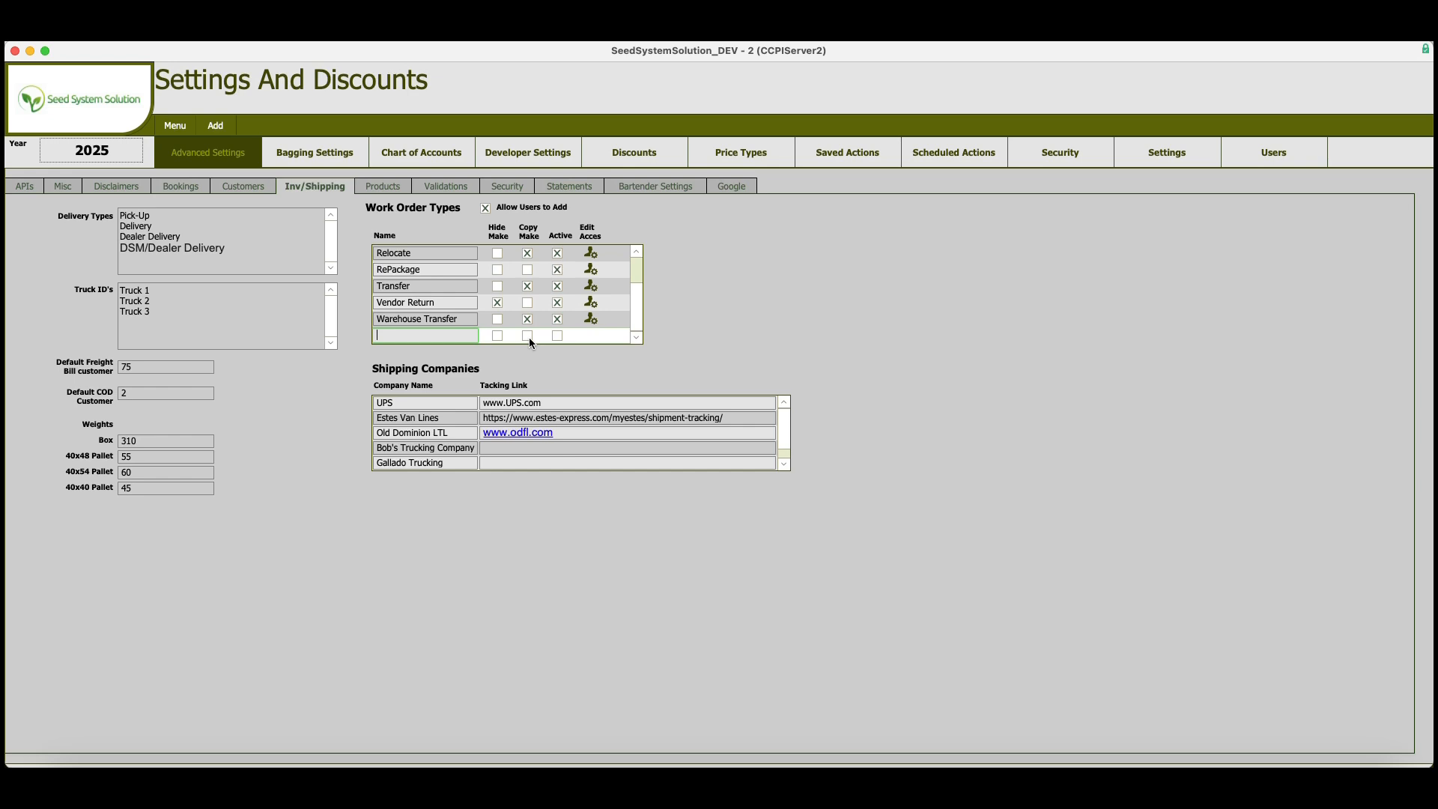
pyautogui.click(591, 319)
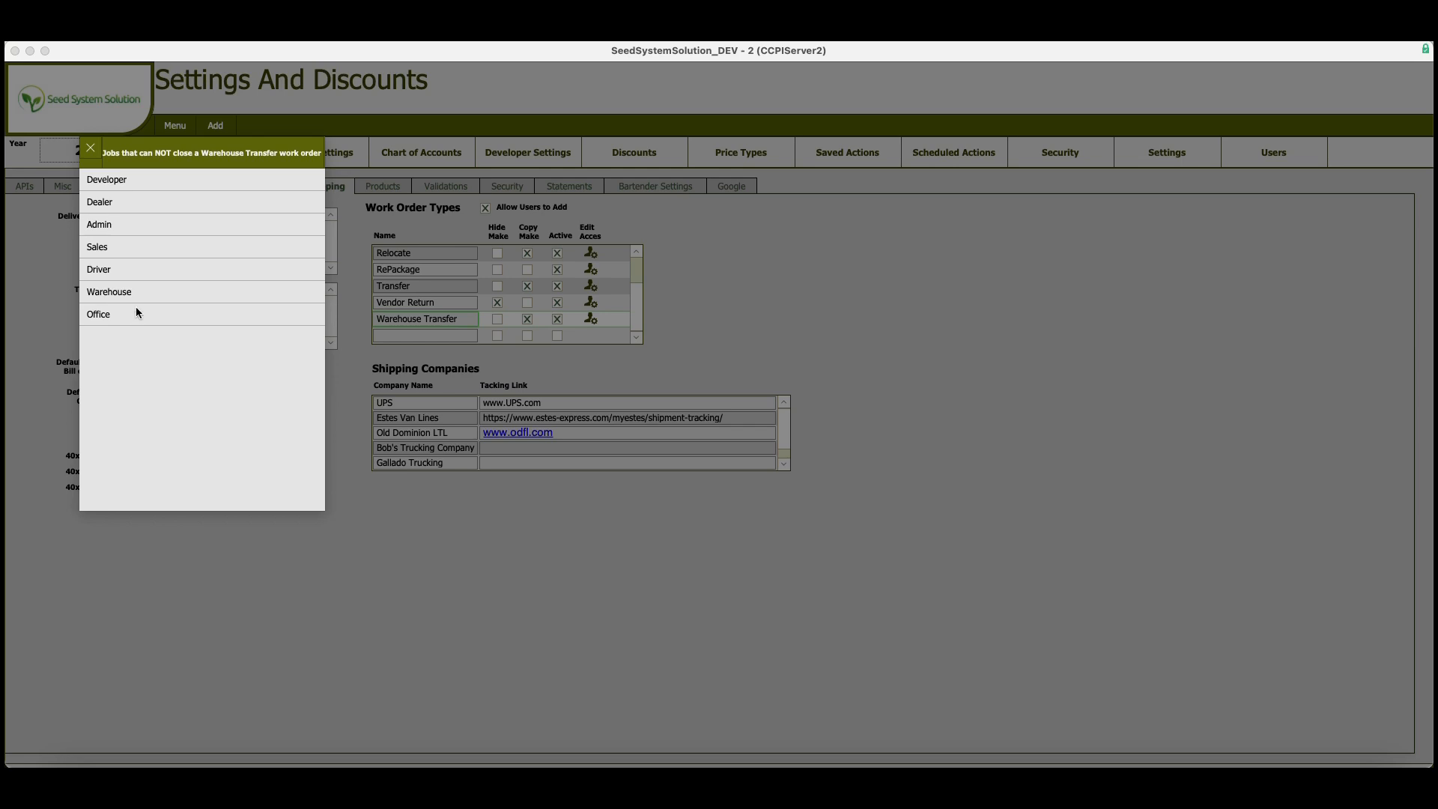
pyautogui.click(91, 149)
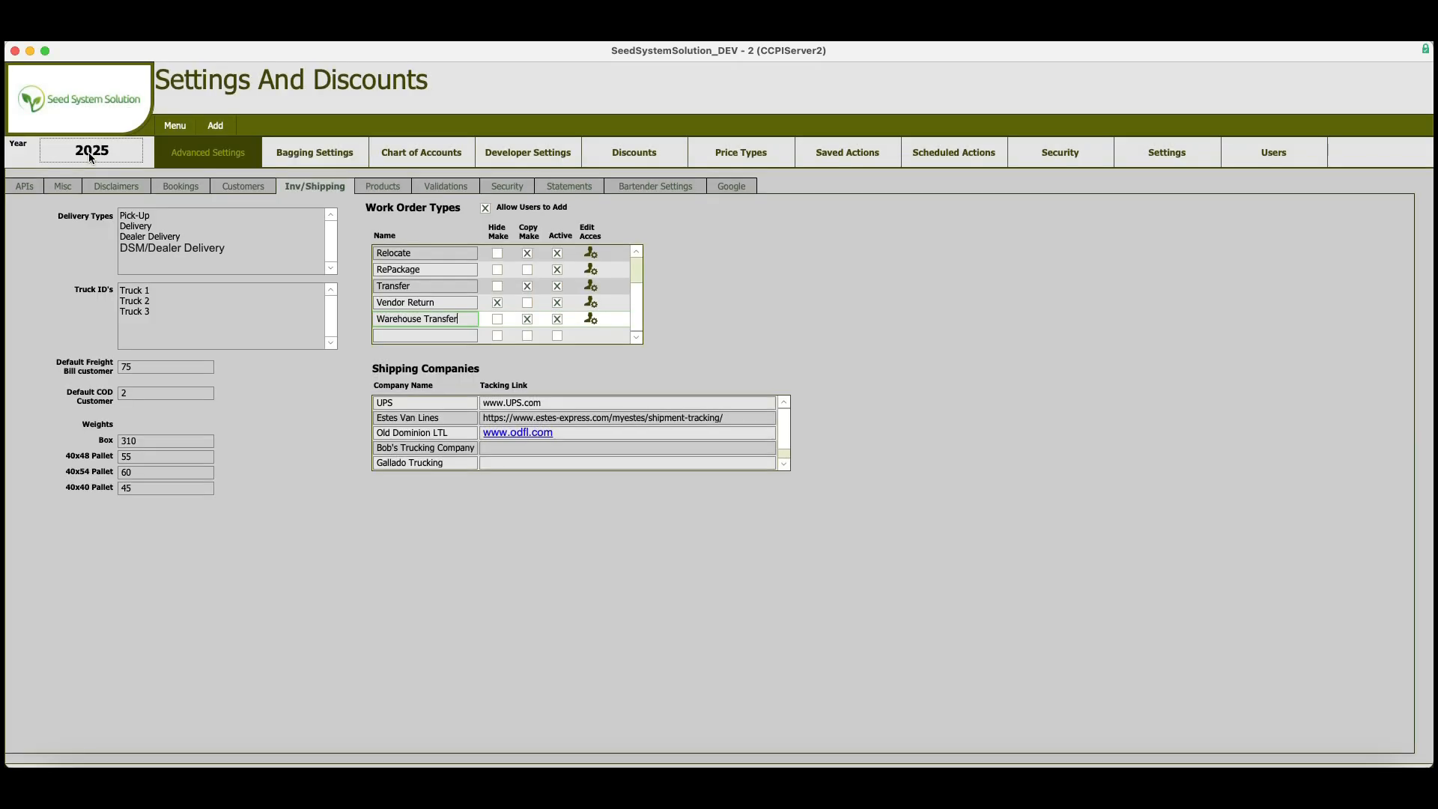
# - List all work orders without search criteria and open the last Warehouse Transfer in the list
pyautogui.click(176, 127)
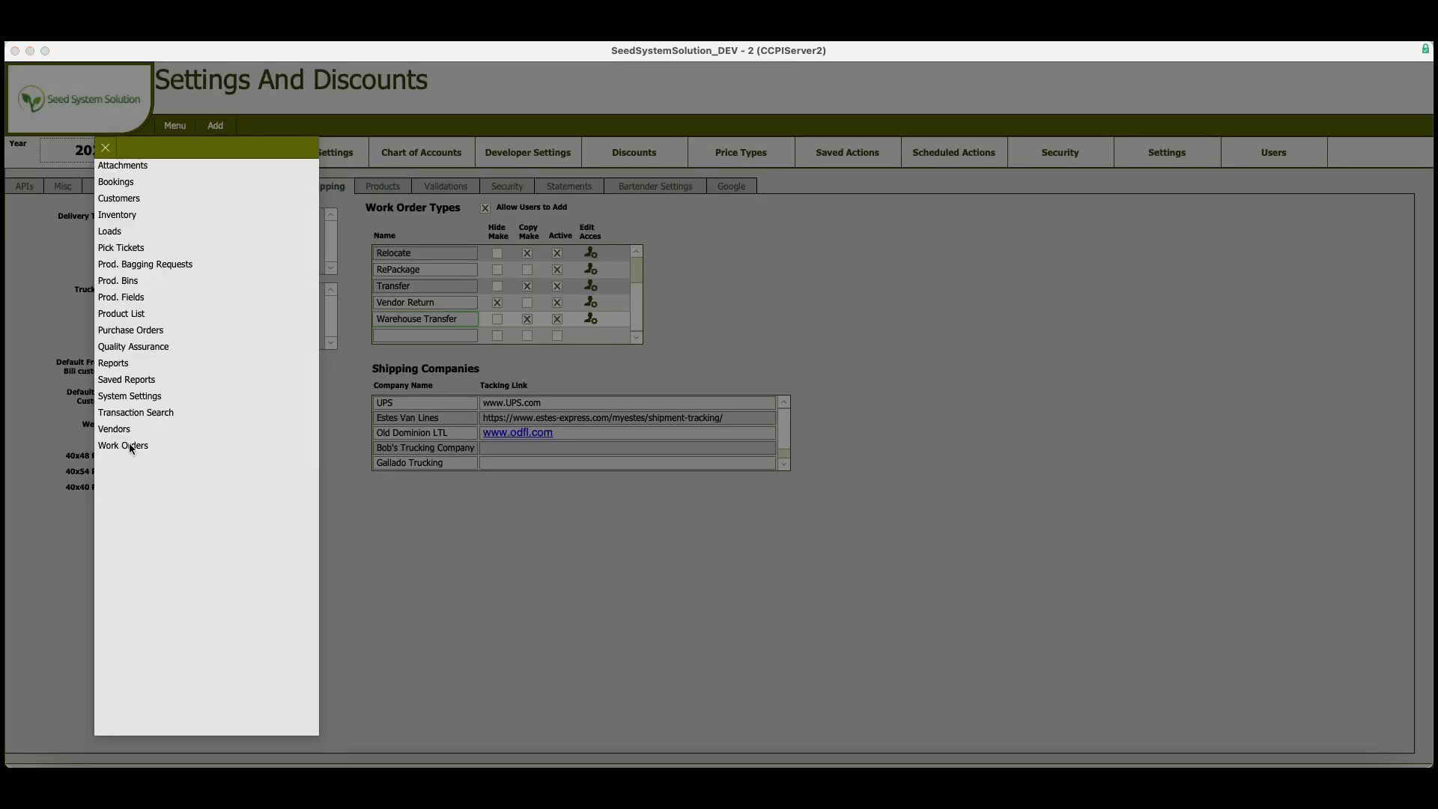
pyautogui.click(131, 446)
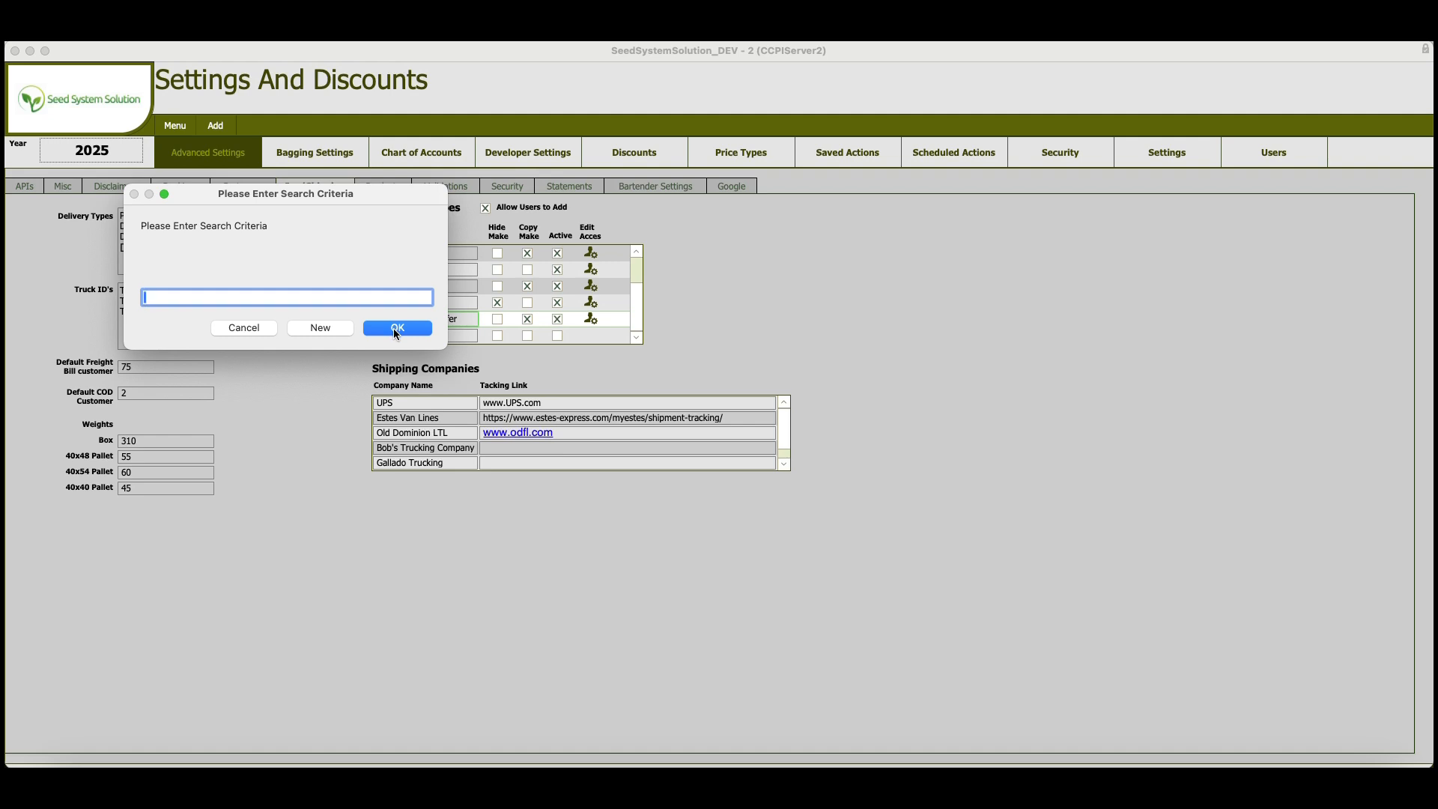
pyautogui.click(408, 331)
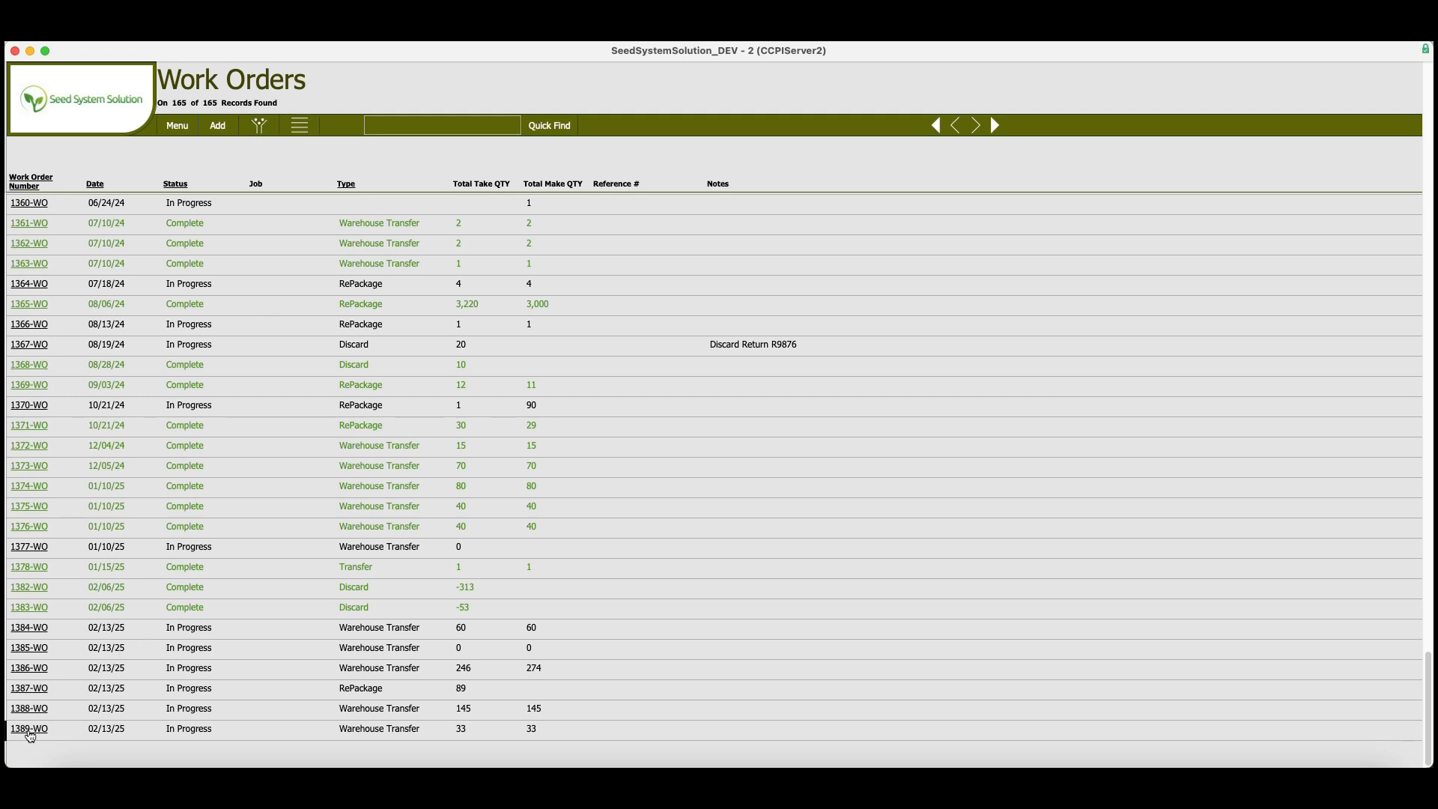
pyautogui.moveTo(30, 737)
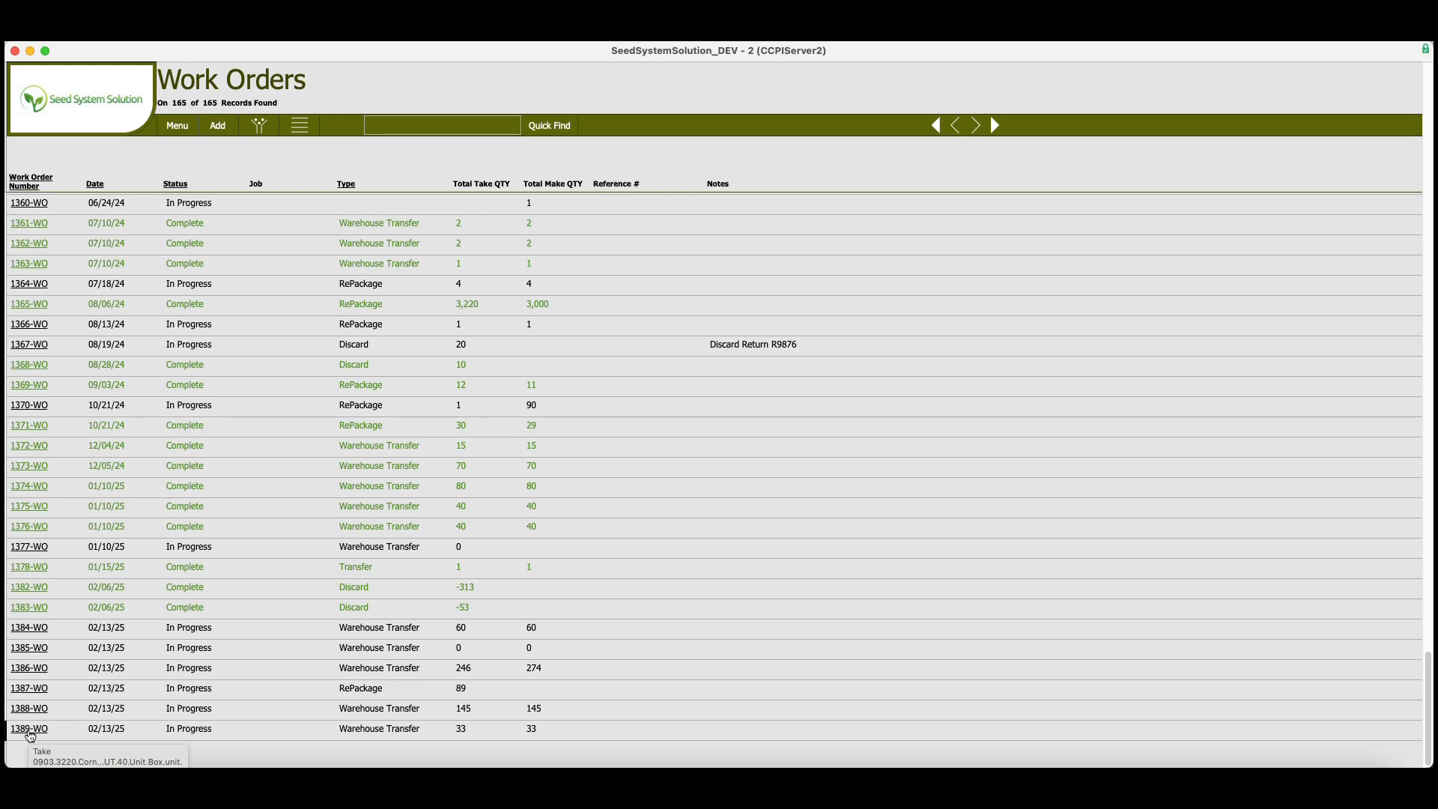
pyautogui.click(30, 732)
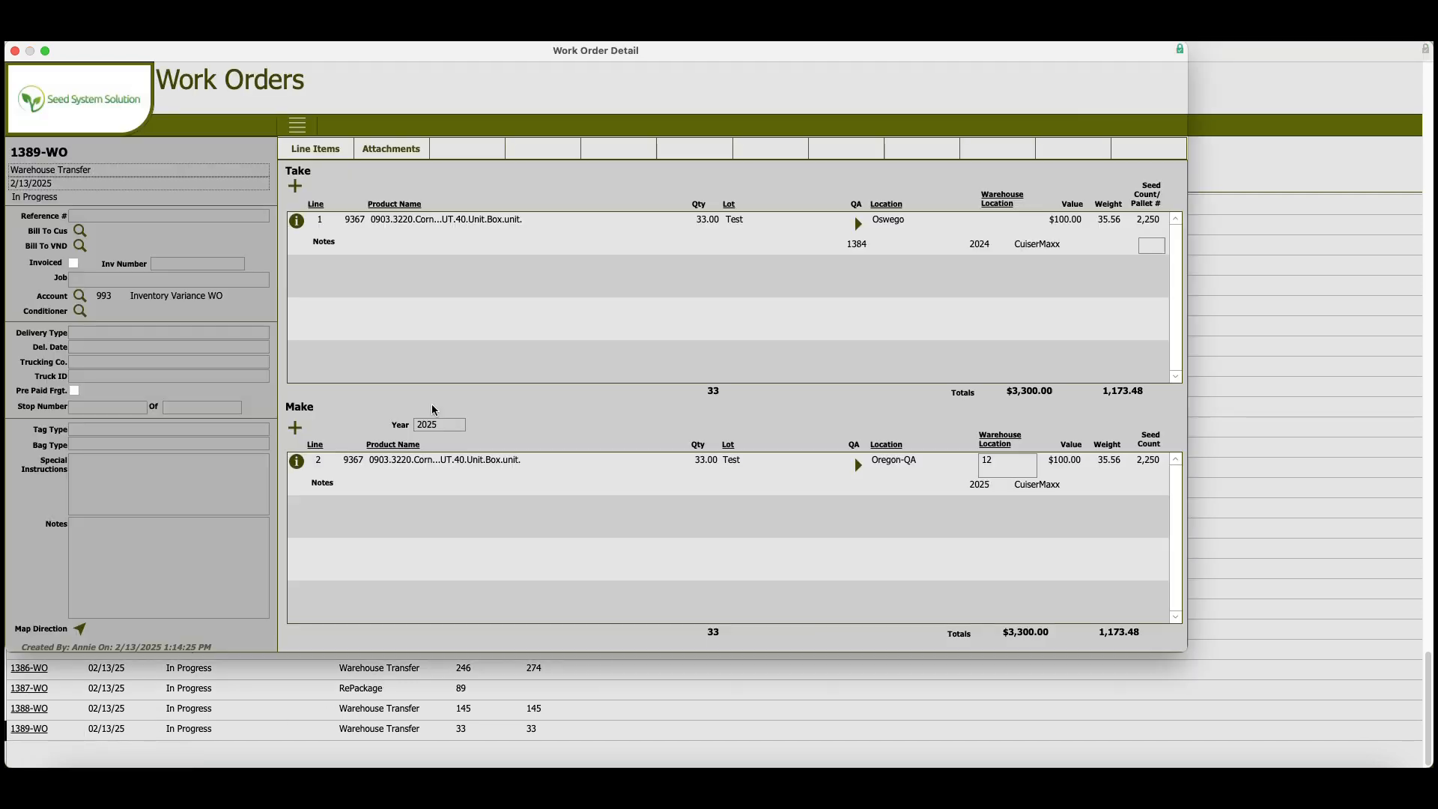
# - Examine the line information and available line actions for the Take line and the Make line
pyautogui.click(415, 243)
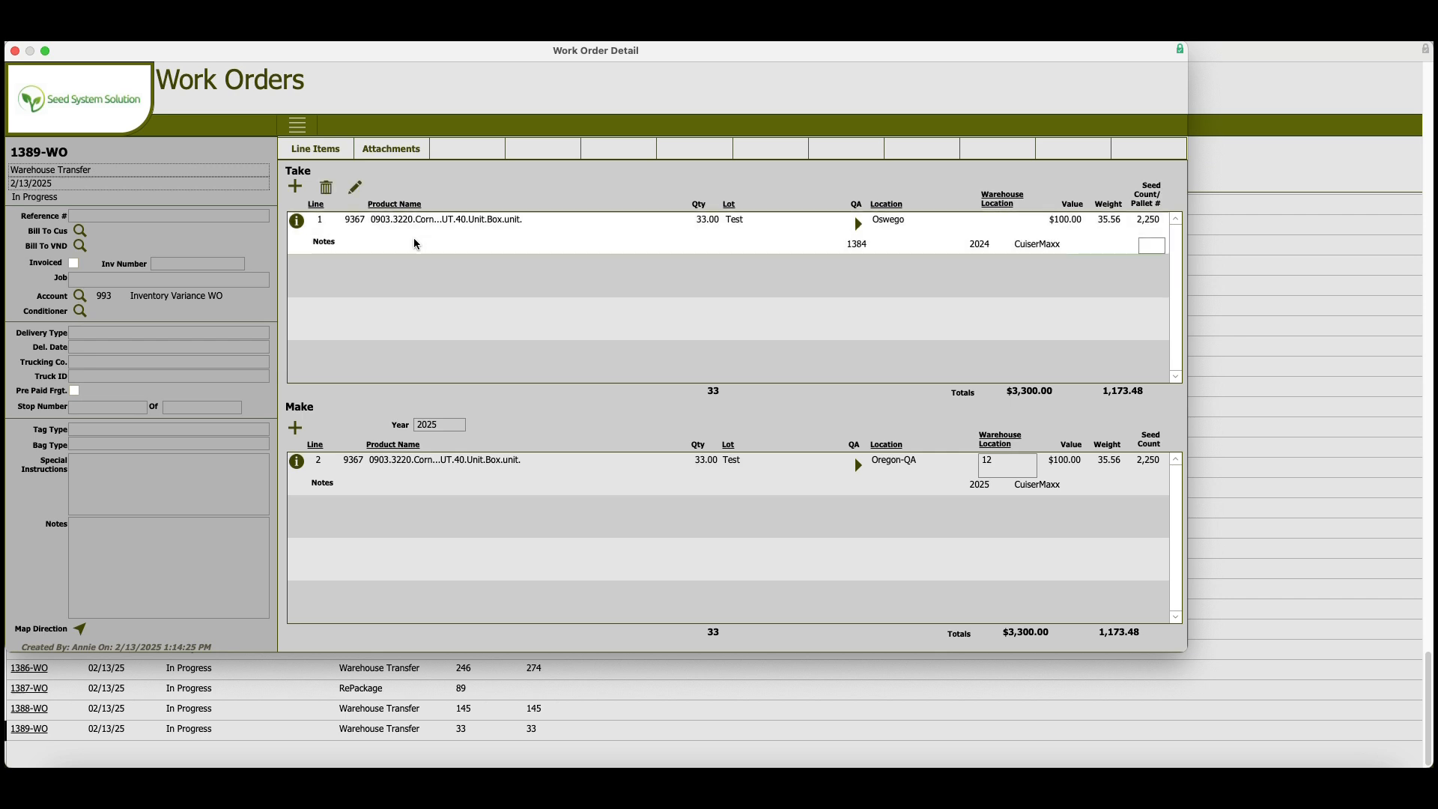
pyautogui.click(296, 221)
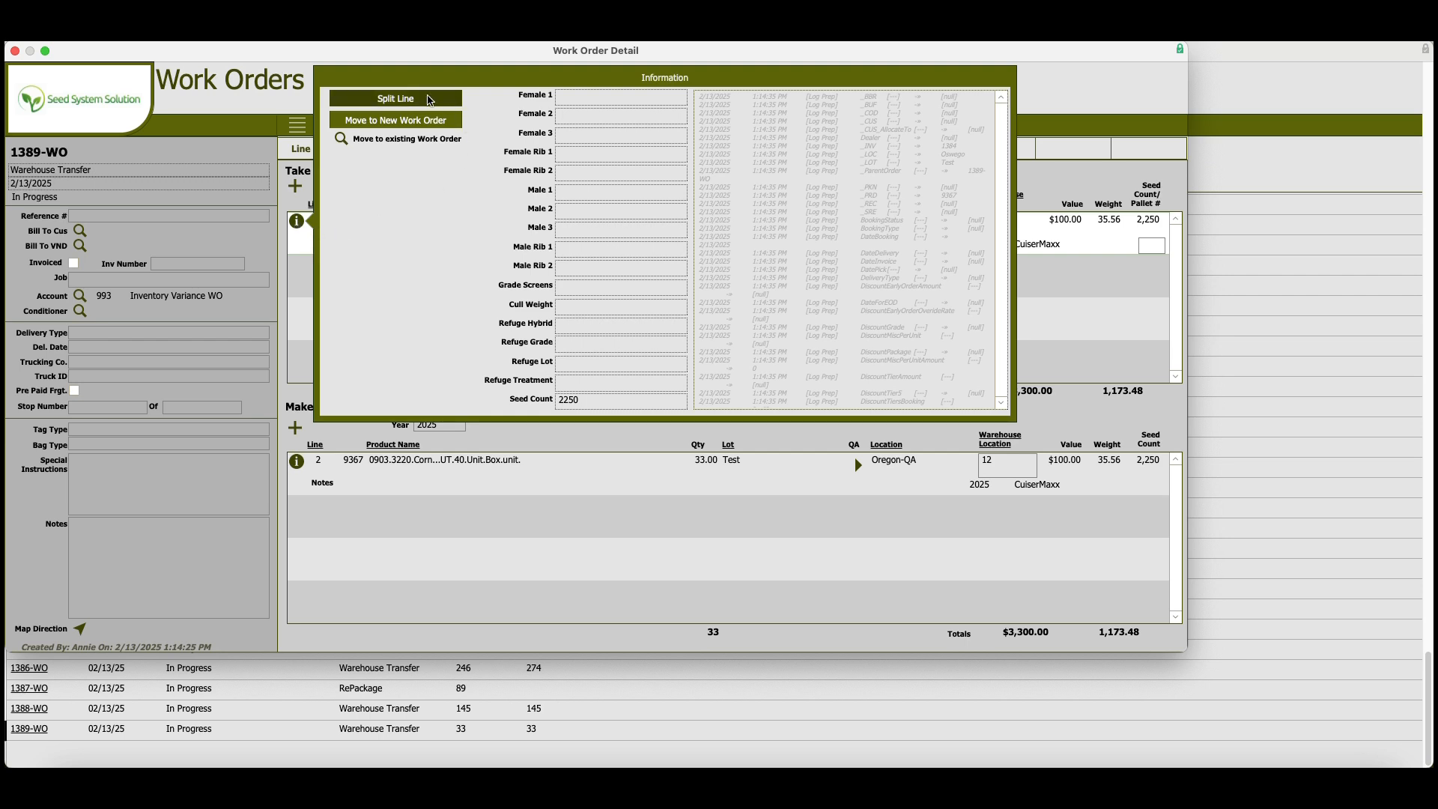
pyautogui.click(296, 462)
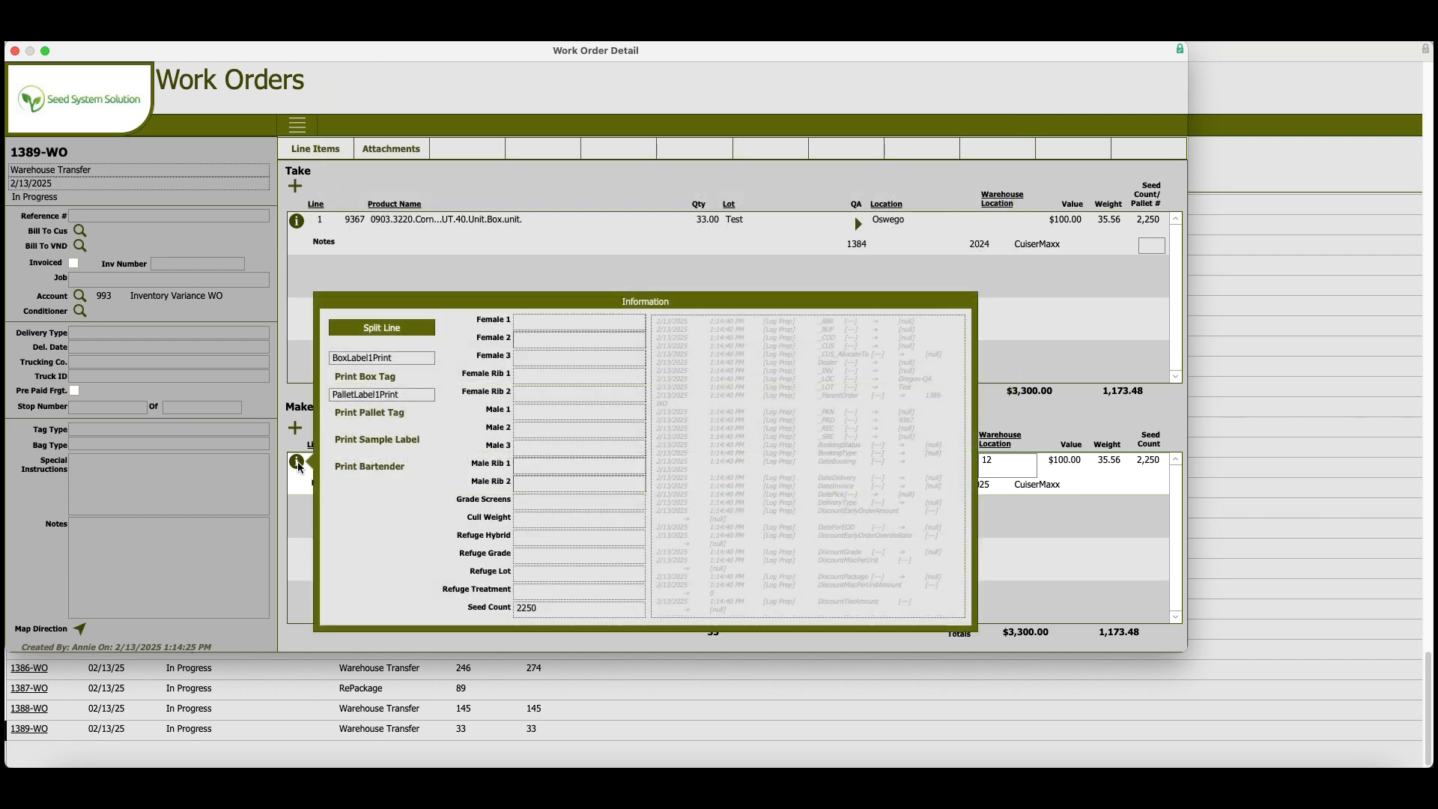
pyautogui.click(297, 221)
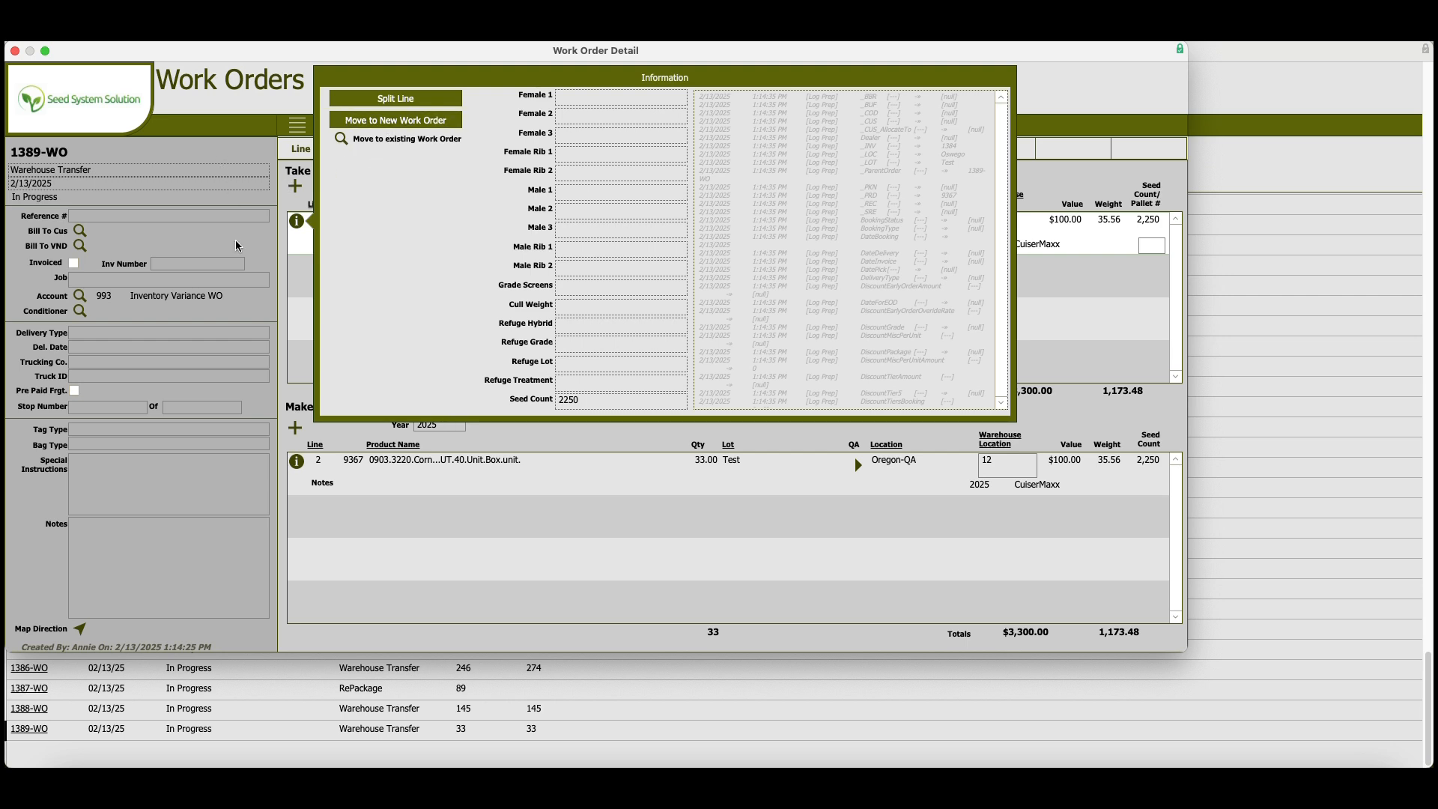
pyautogui.click(340, 439)
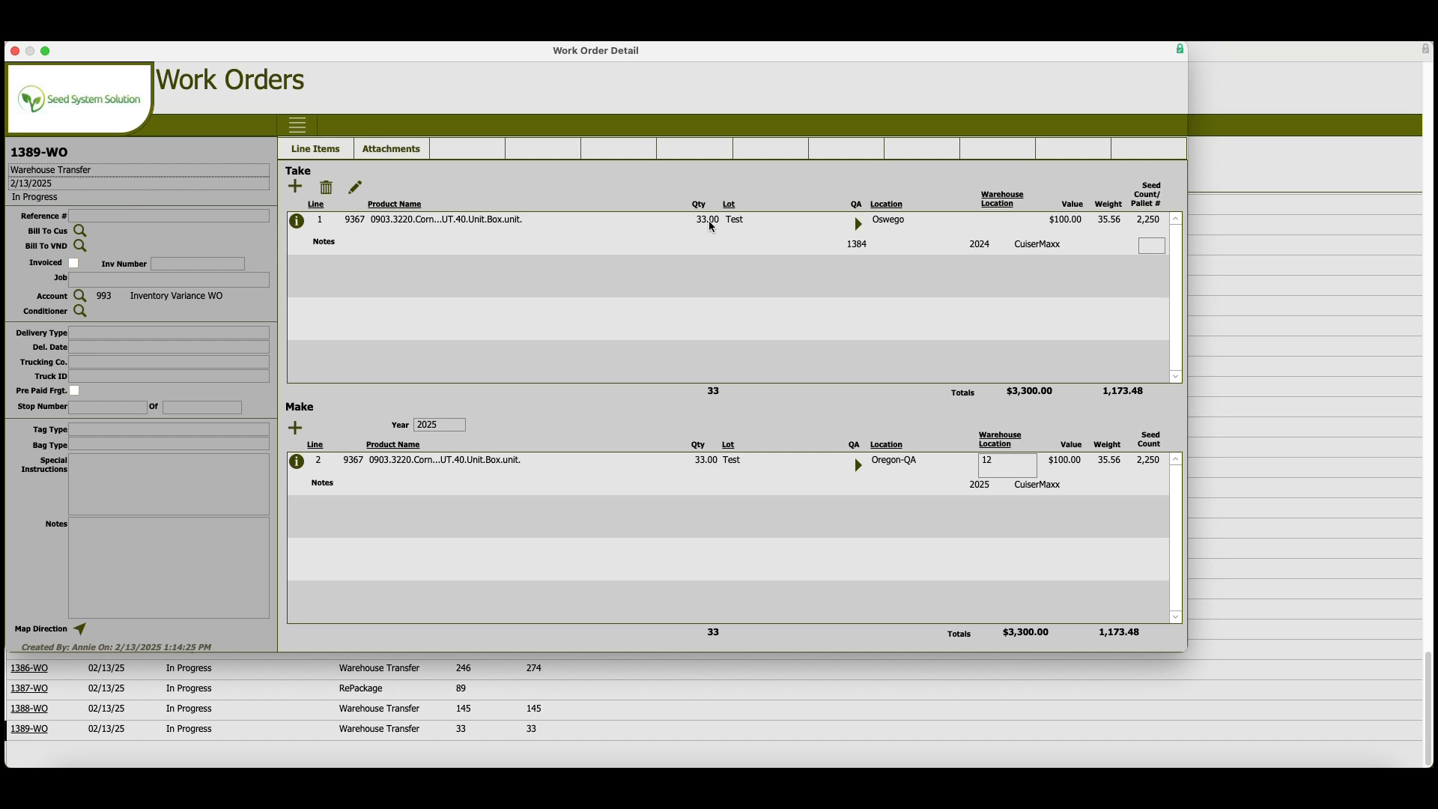
# - Move the Take line's full quantity to the existing Warehouse Transfer listed just before the current work order
pyautogui.click(295, 222)
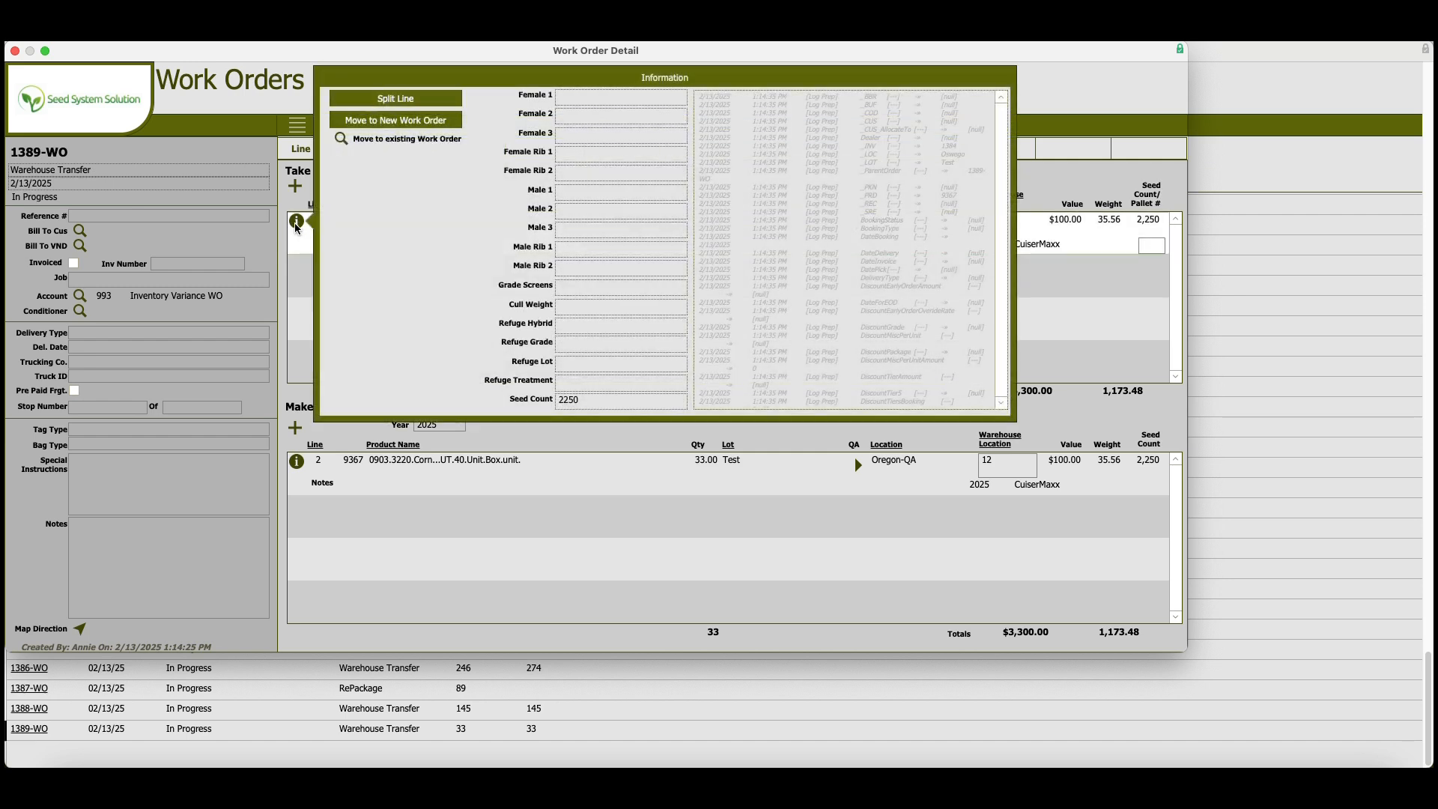
pyautogui.click(346, 142)
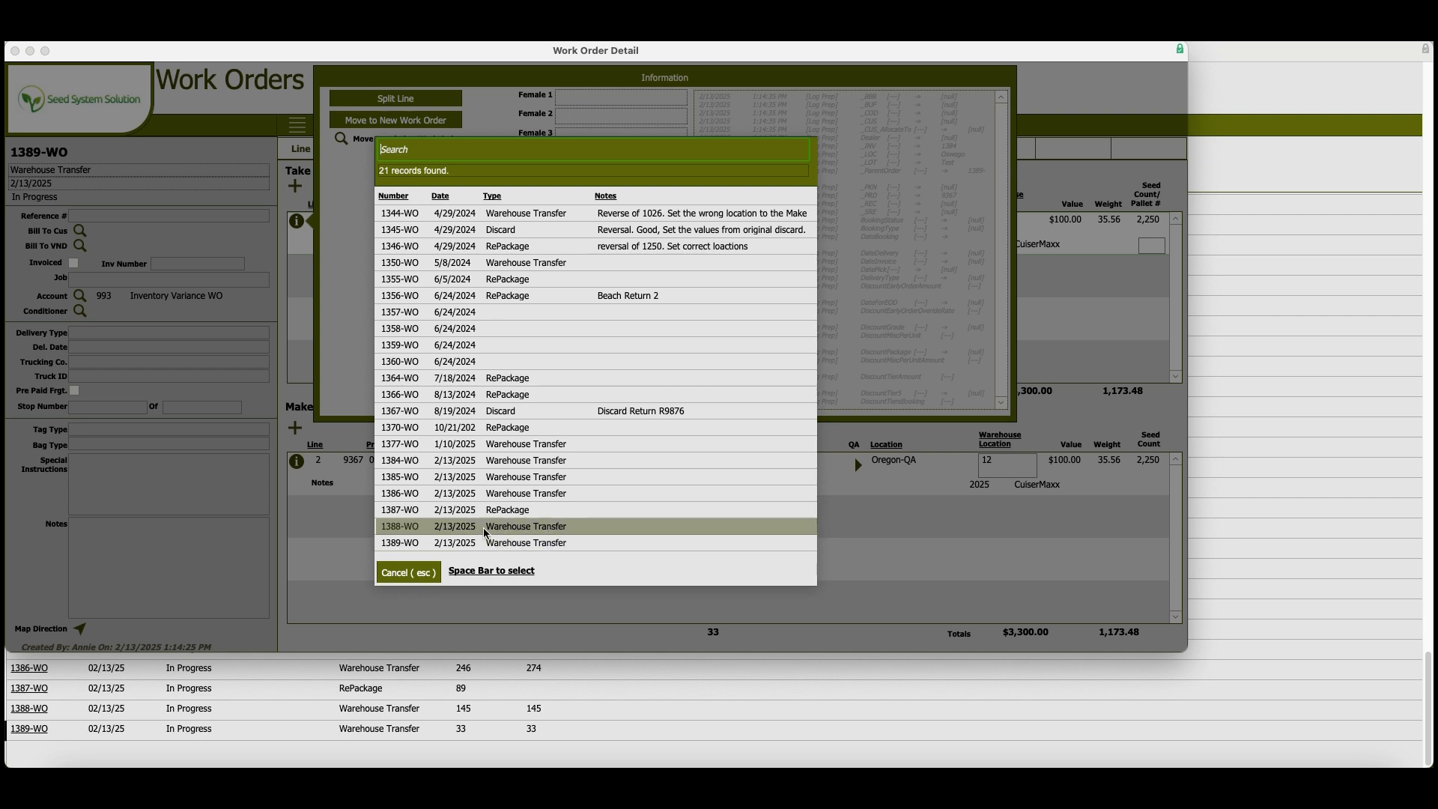
pyautogui.click(506, 531)
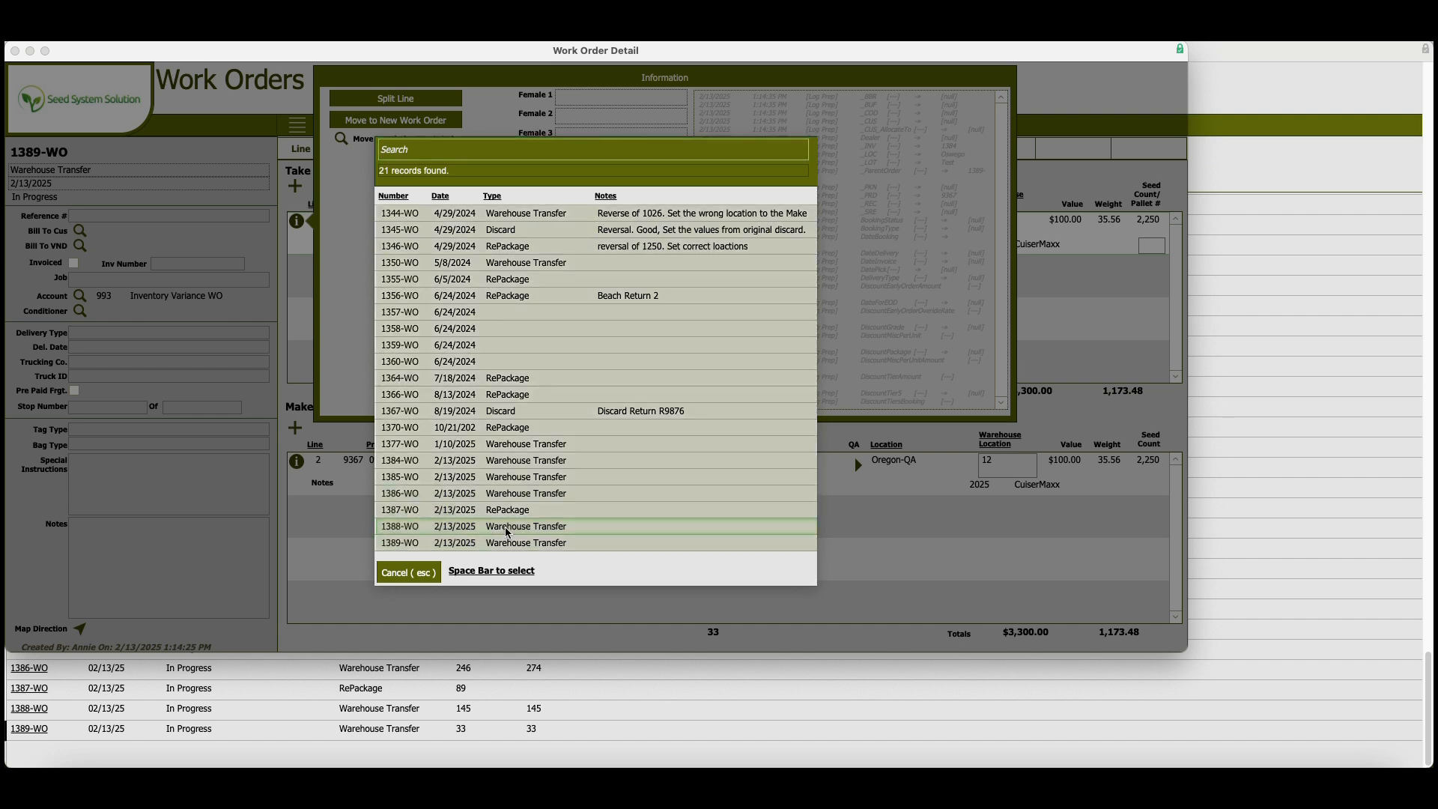
pyautogui.click(493, 542)
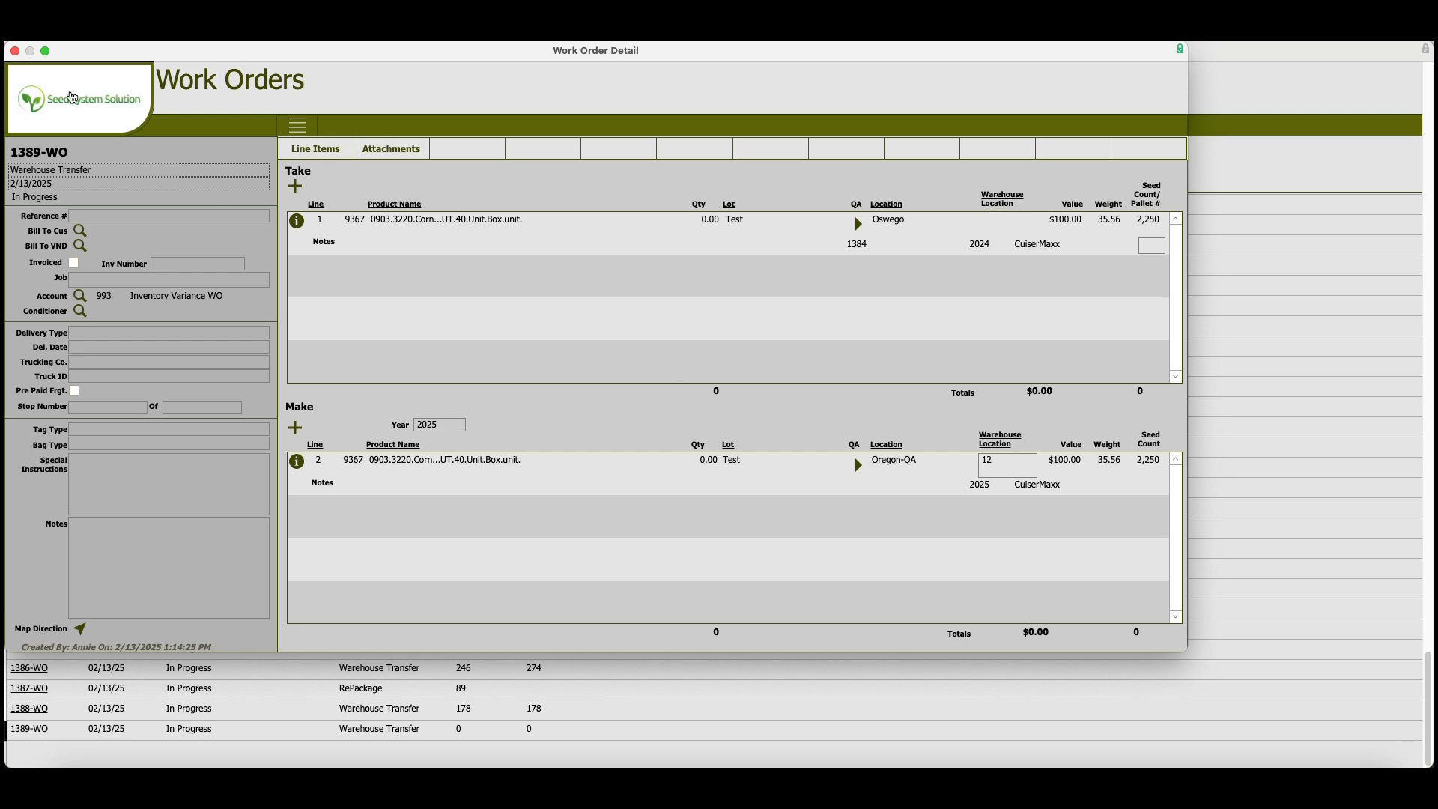
# - Recheck the source work order from the list, then open the Warehouse Transfer that received the moved line
pyautogui.click(107, 125)
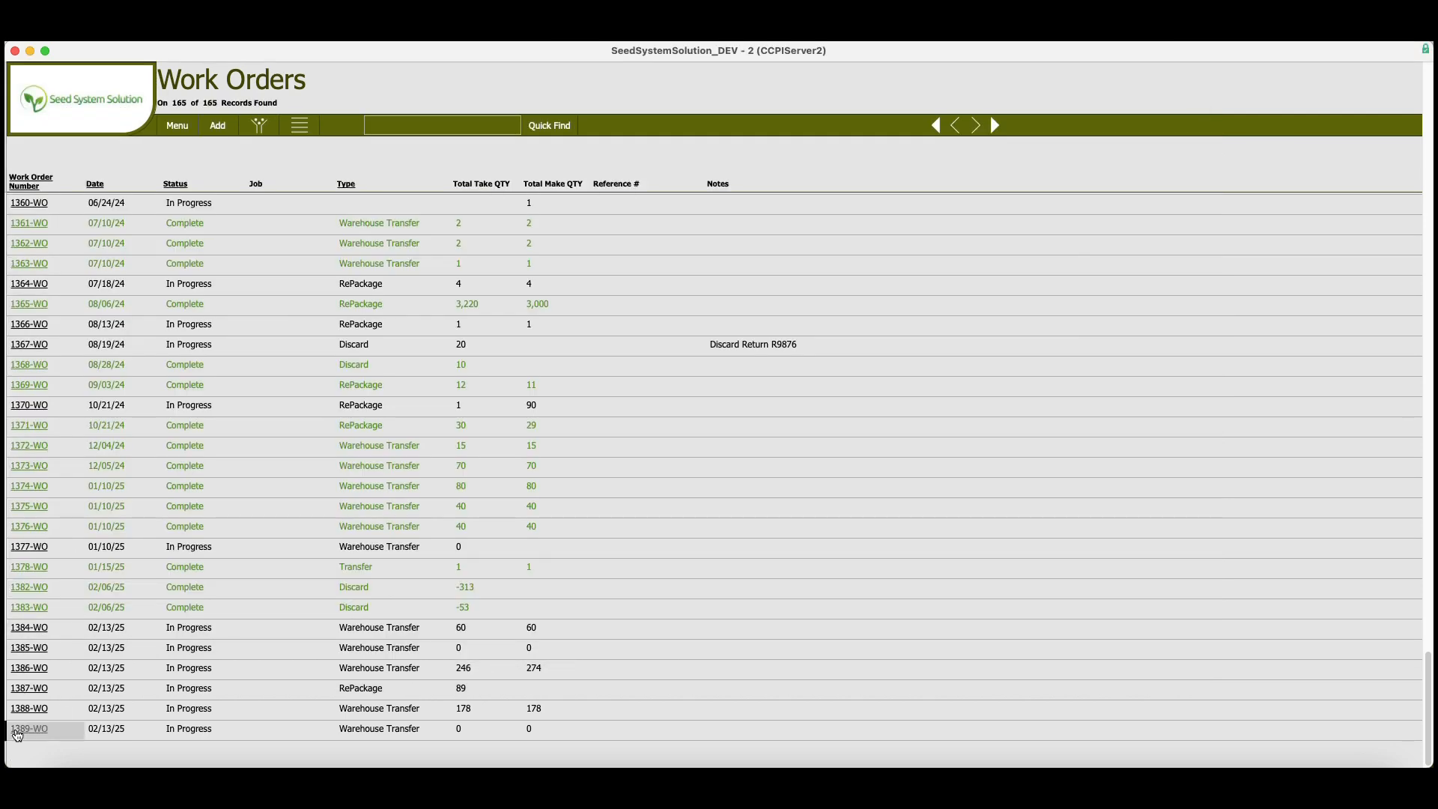
pyautogui.click(17, 733)
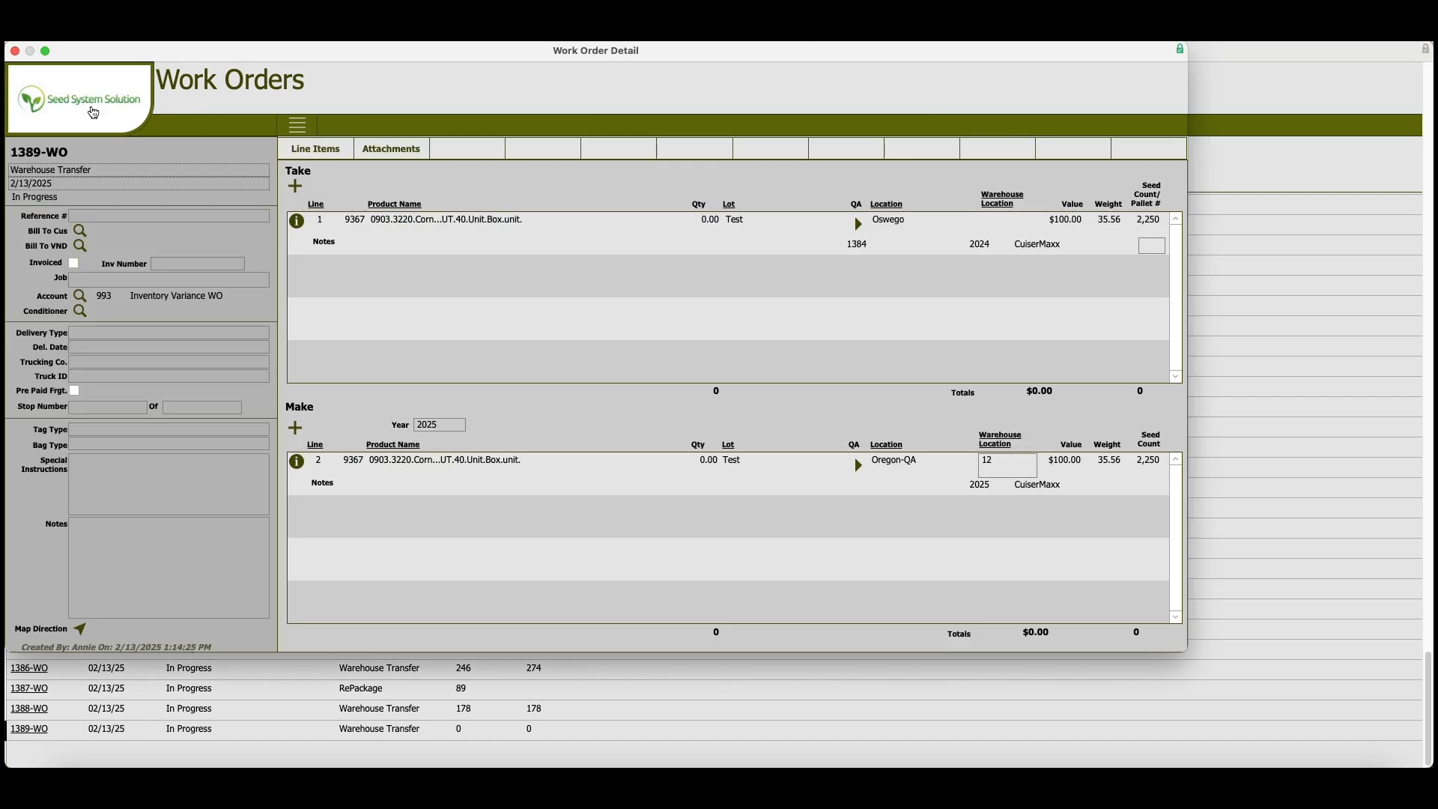
pyautogui.click(89, 109)
pyautogui.click(22, 708)
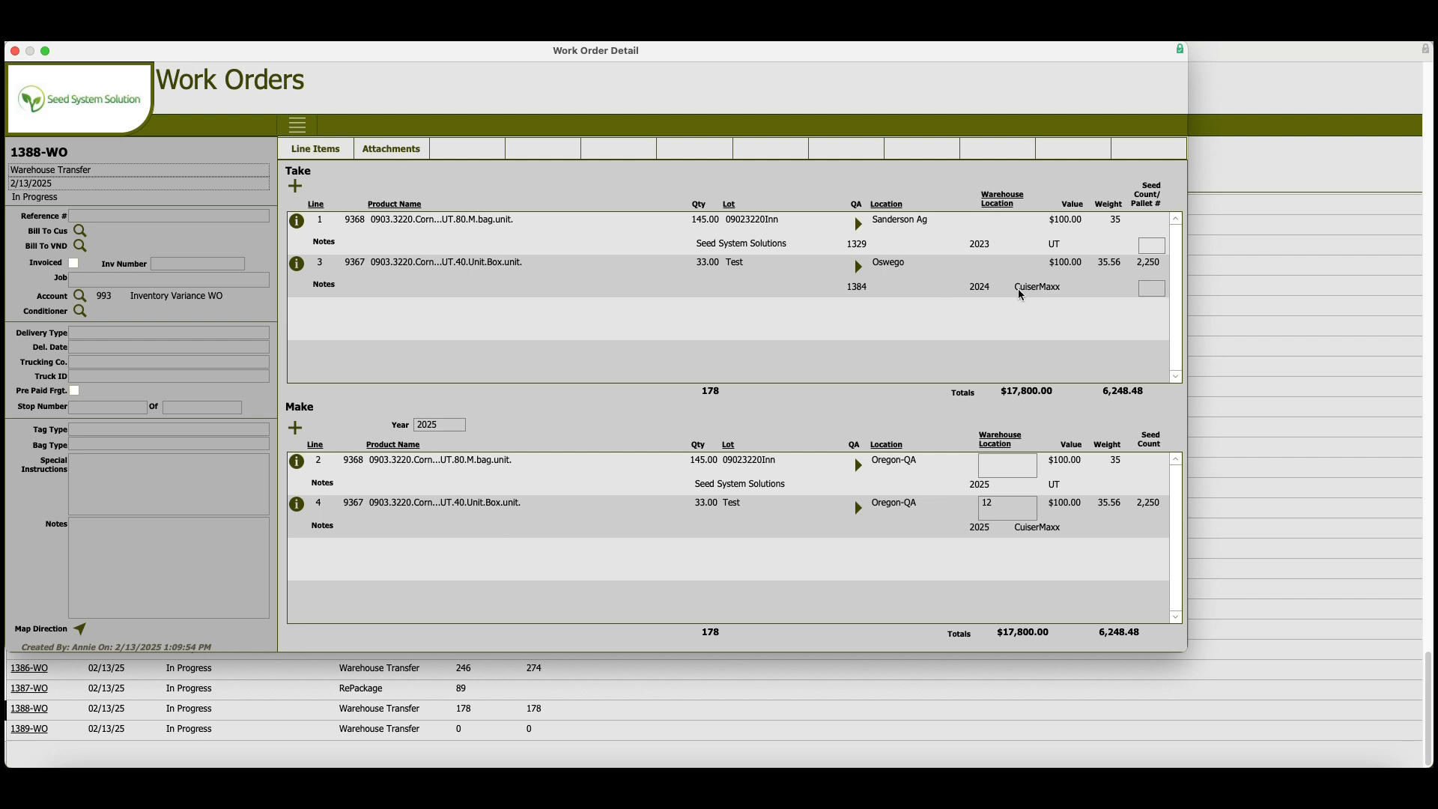
# - Set the pallet number to 1 on Take line 1 and to 2 on Take line 3
pyautogui.click(1150, 287)
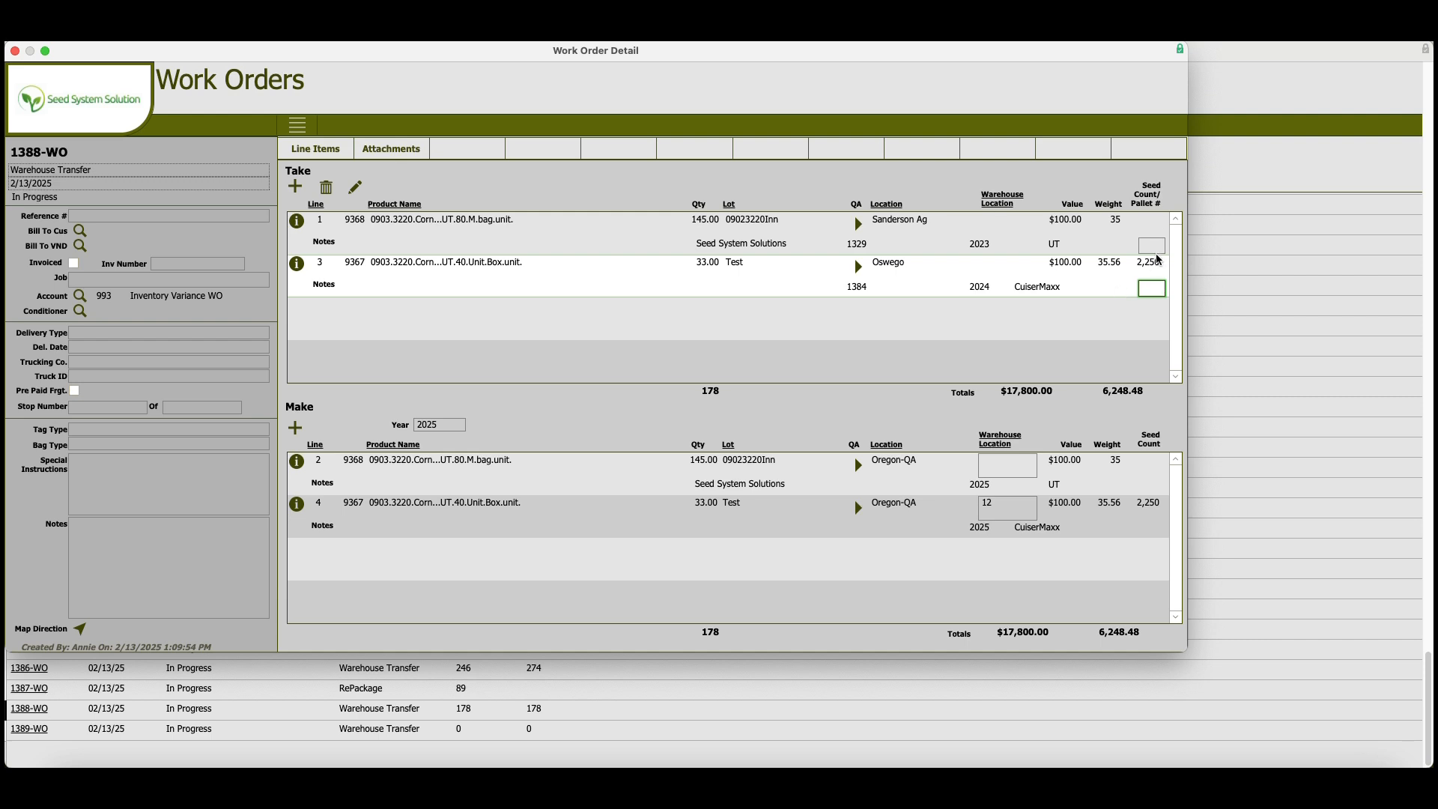
pyautogui.click(1157, 247)
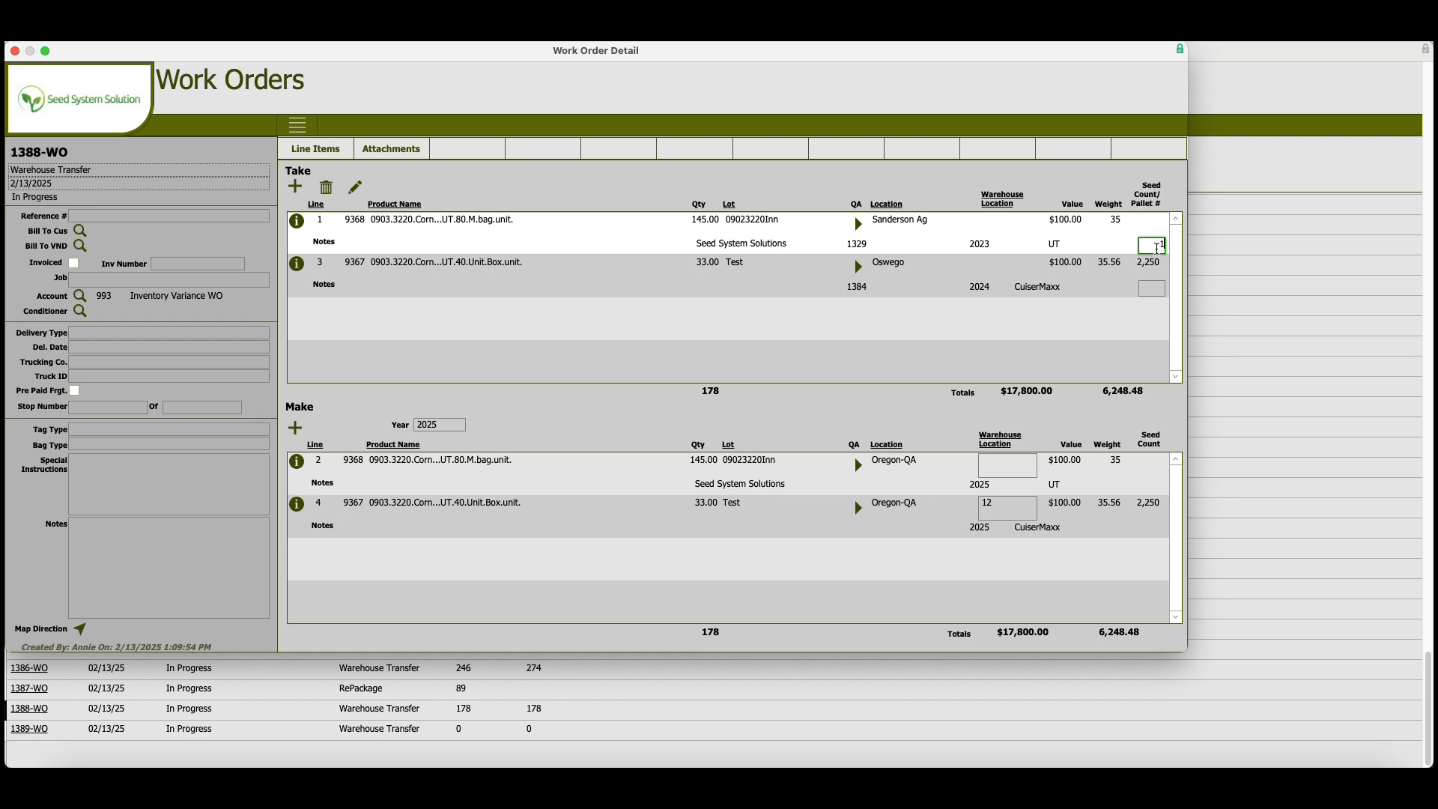
pyautogui.click(1153, 292)
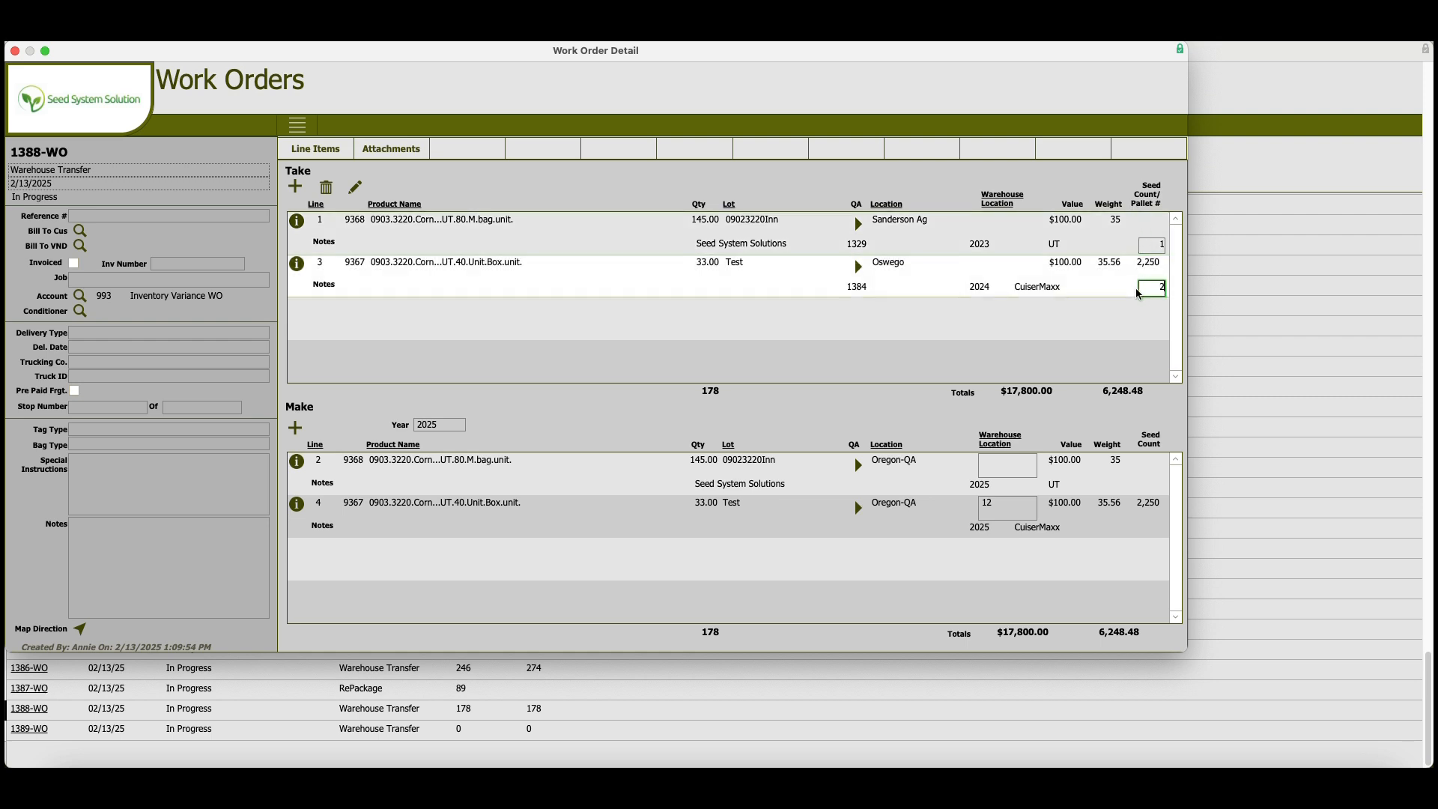
pyautogui.click(1157, 256)
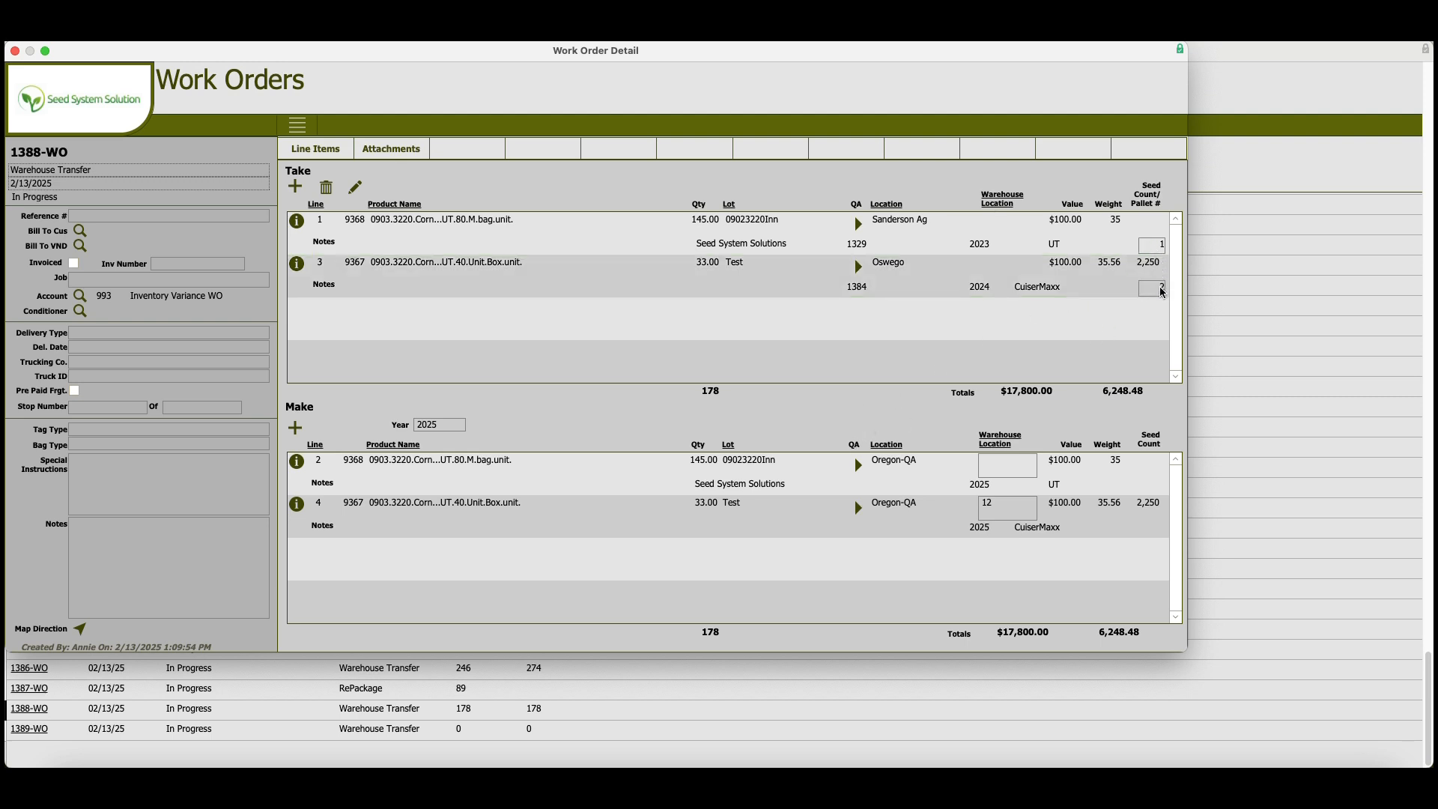
pyautogui.click(302, 131)
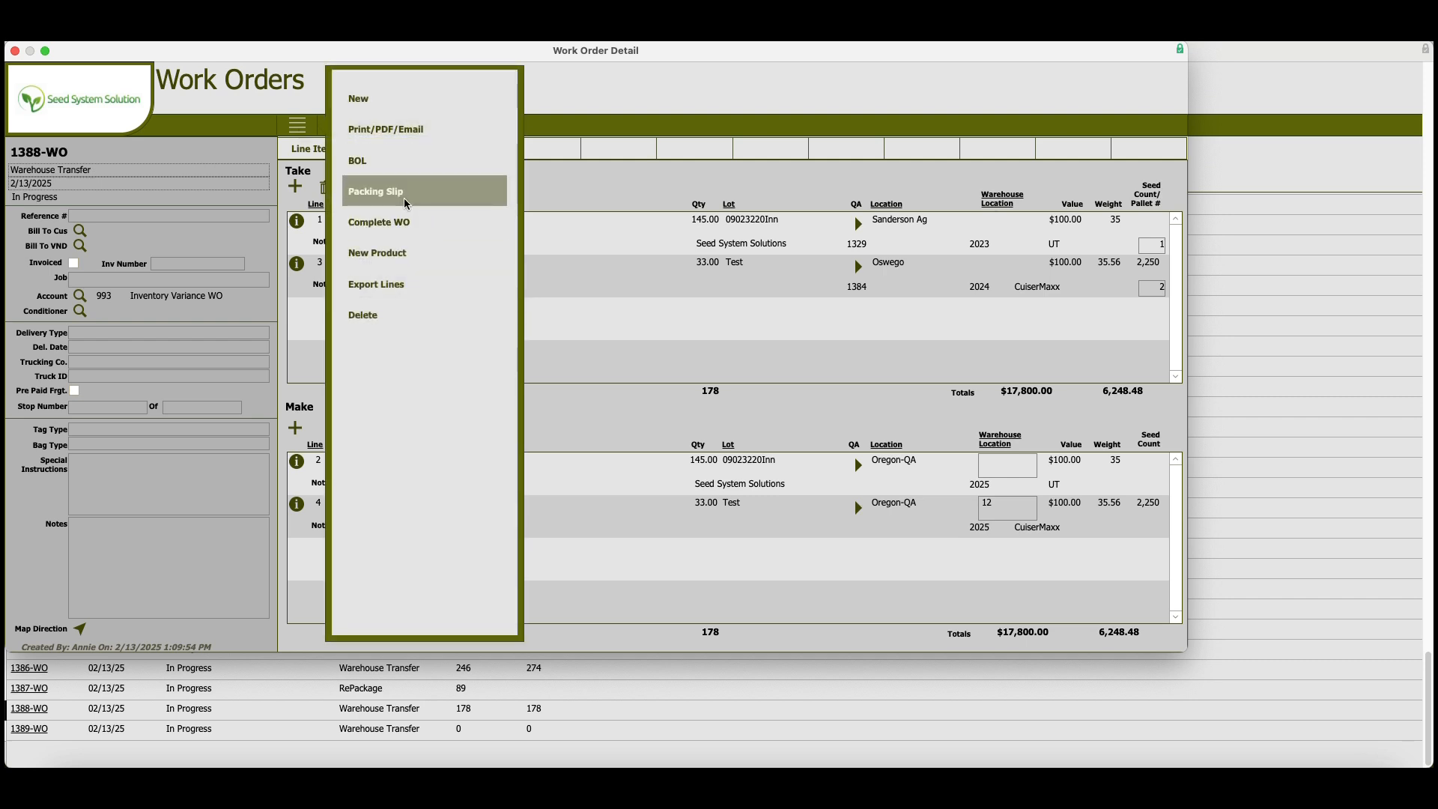
pyautogui.click(610, 405)
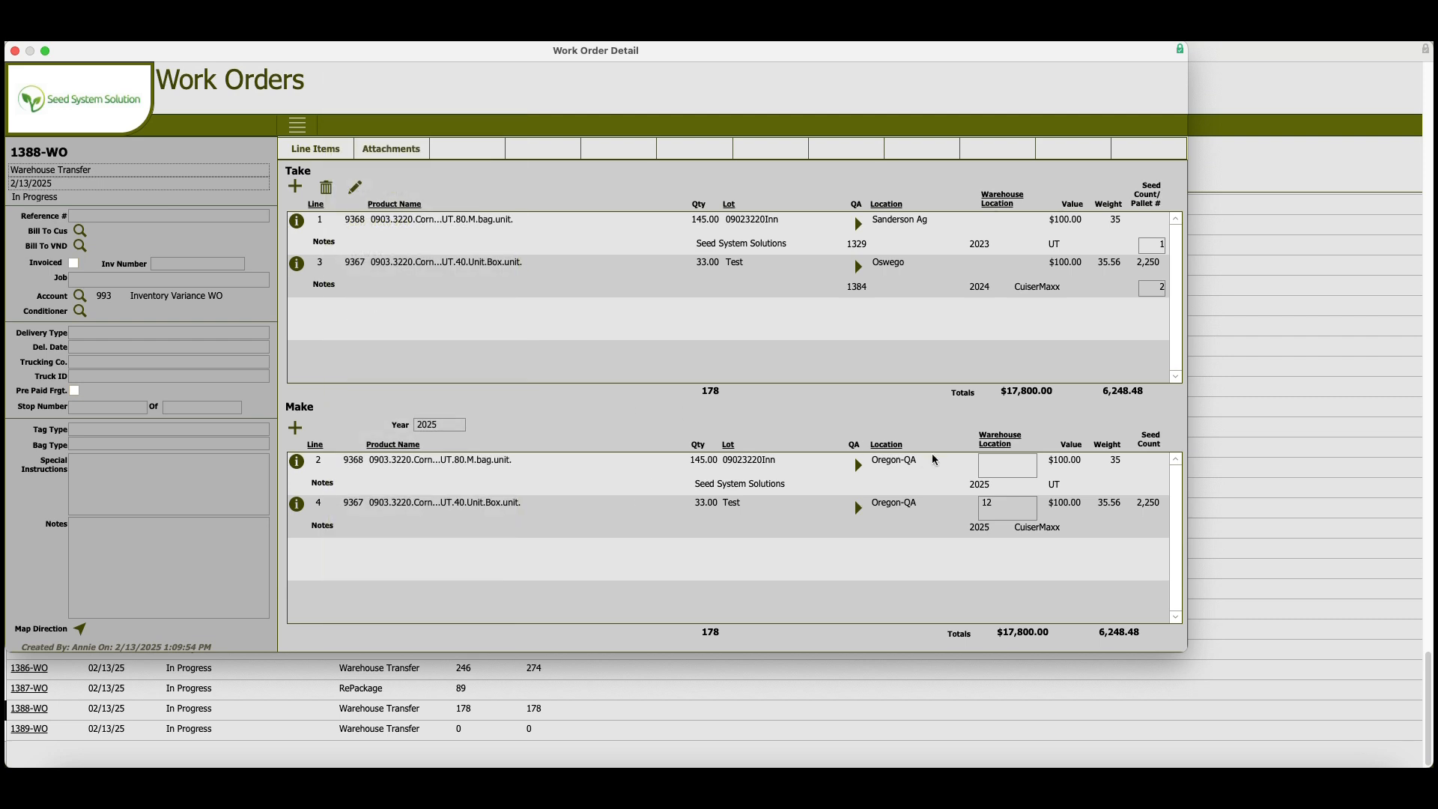
# - Set the warehouse location of Make line 2 to 14, keeping 12 on Make line 4
pyautogui.click(1014, 465)
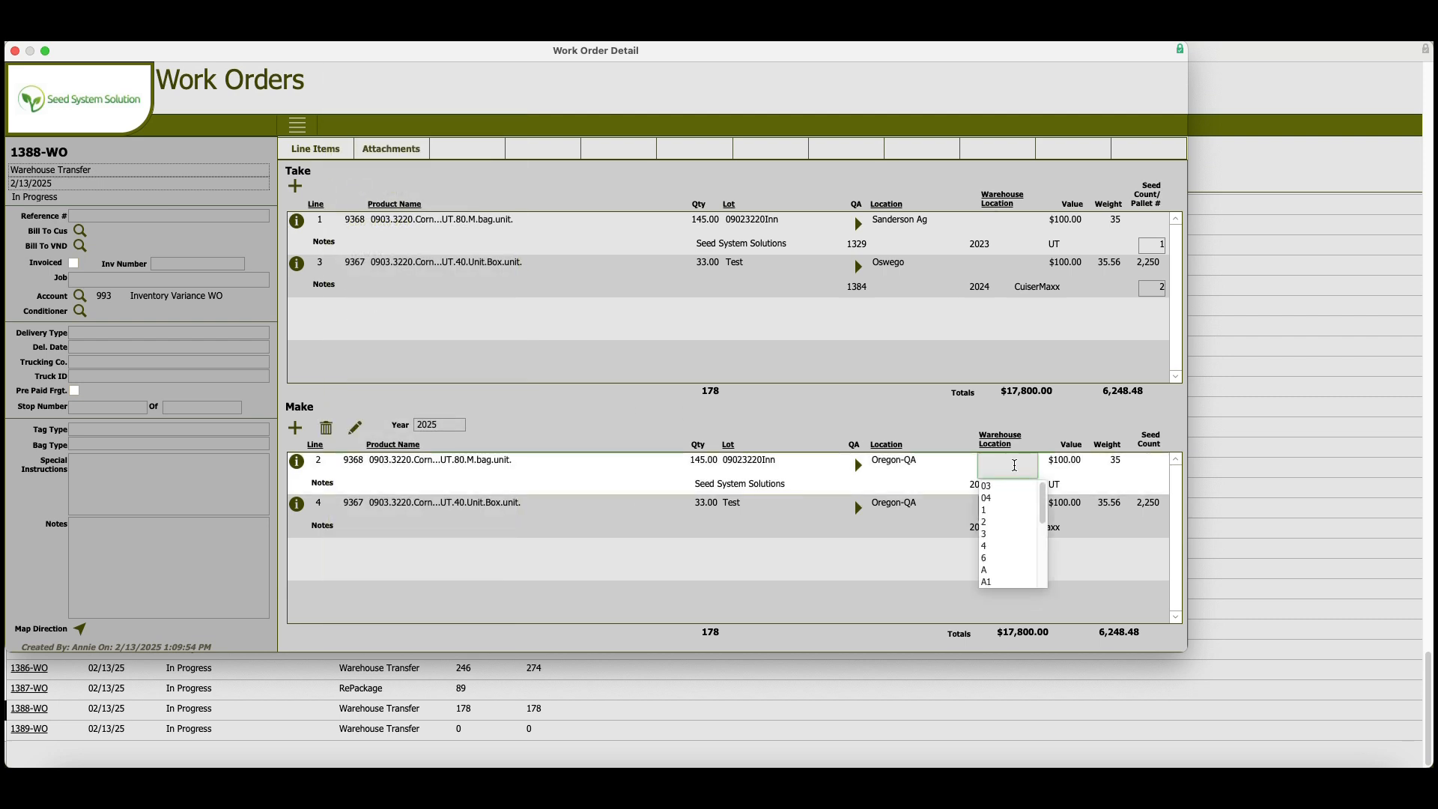
pyautogui.click(1014, 466)
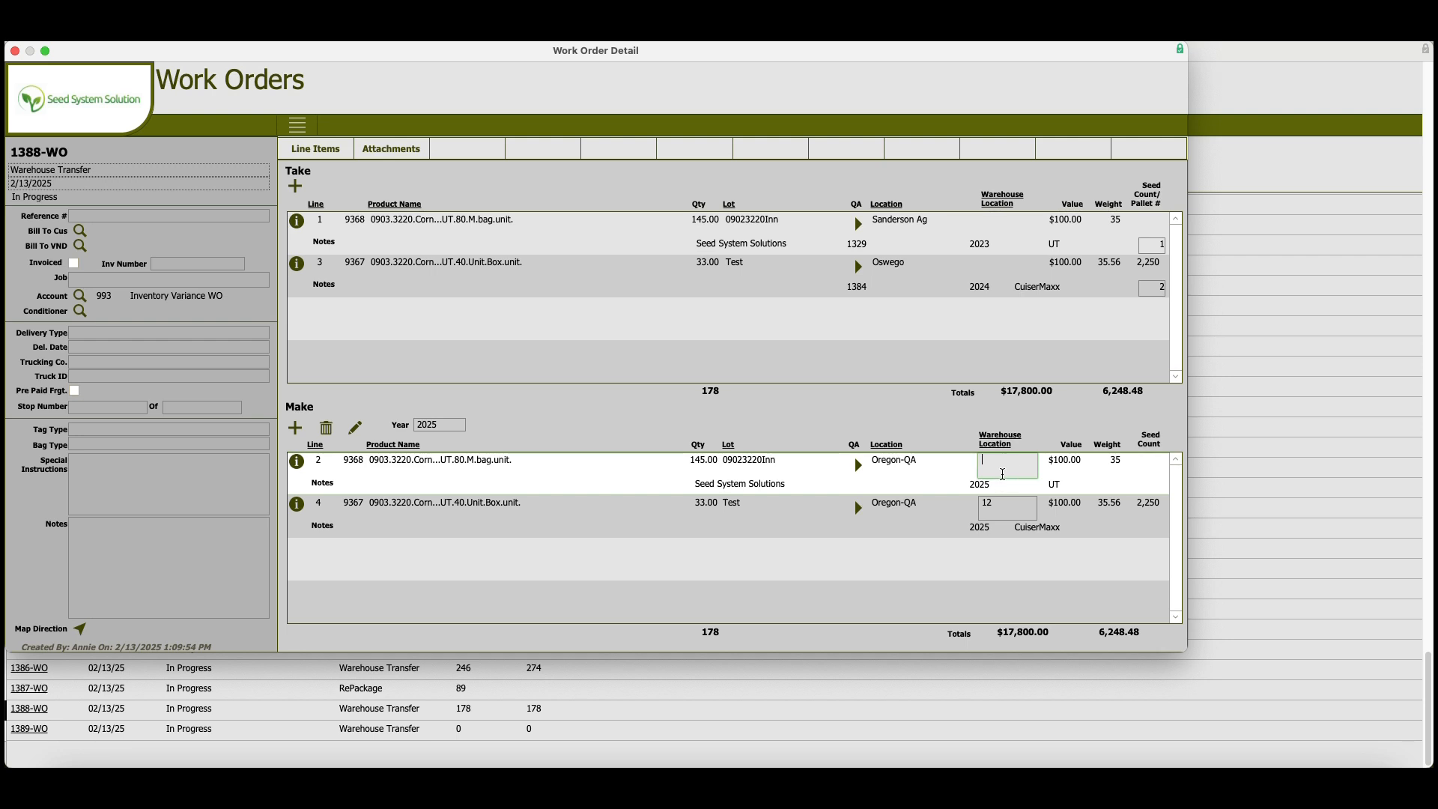
pyautogui.write('14')
pyautogui.click(1008, 510)
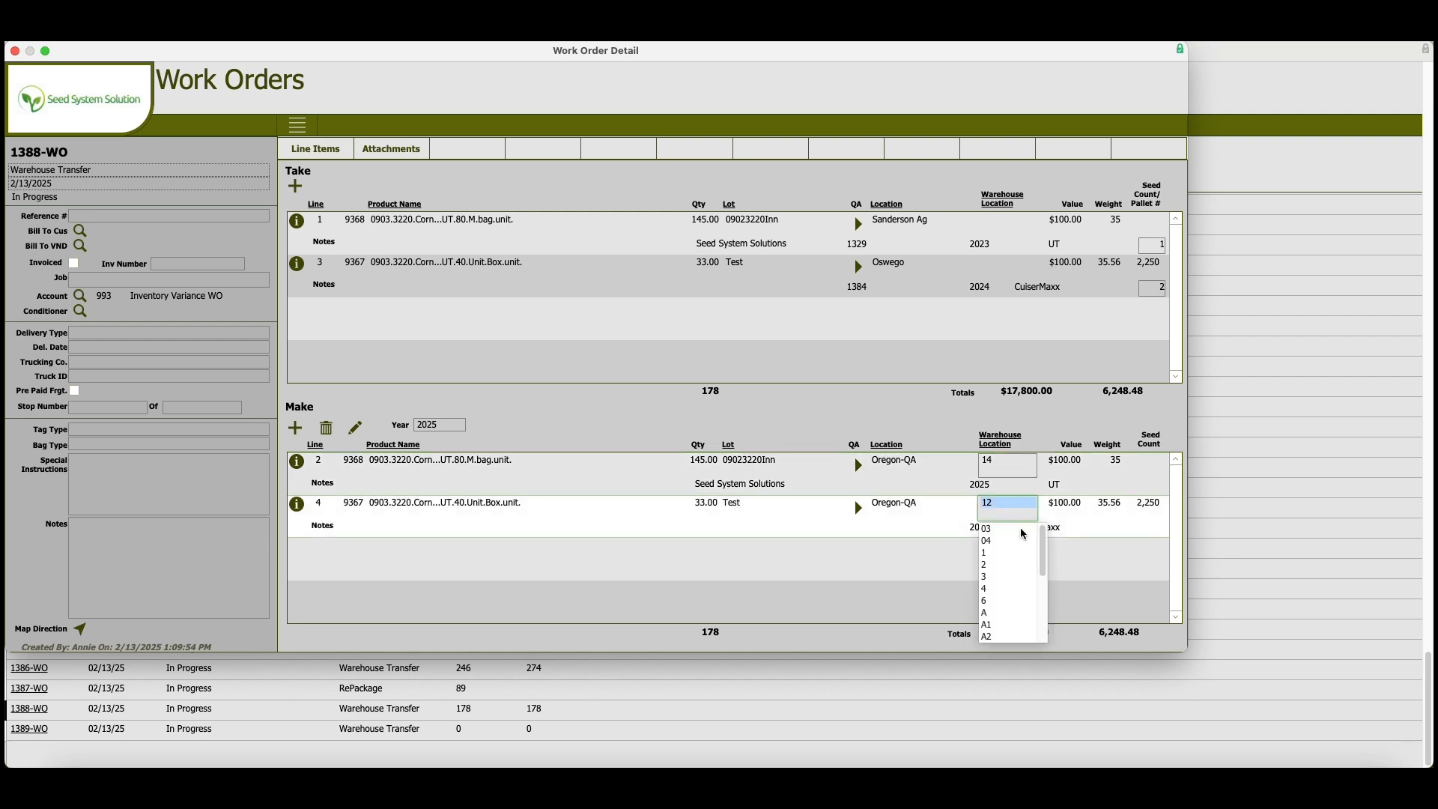
pyautogui.click(923, 431)
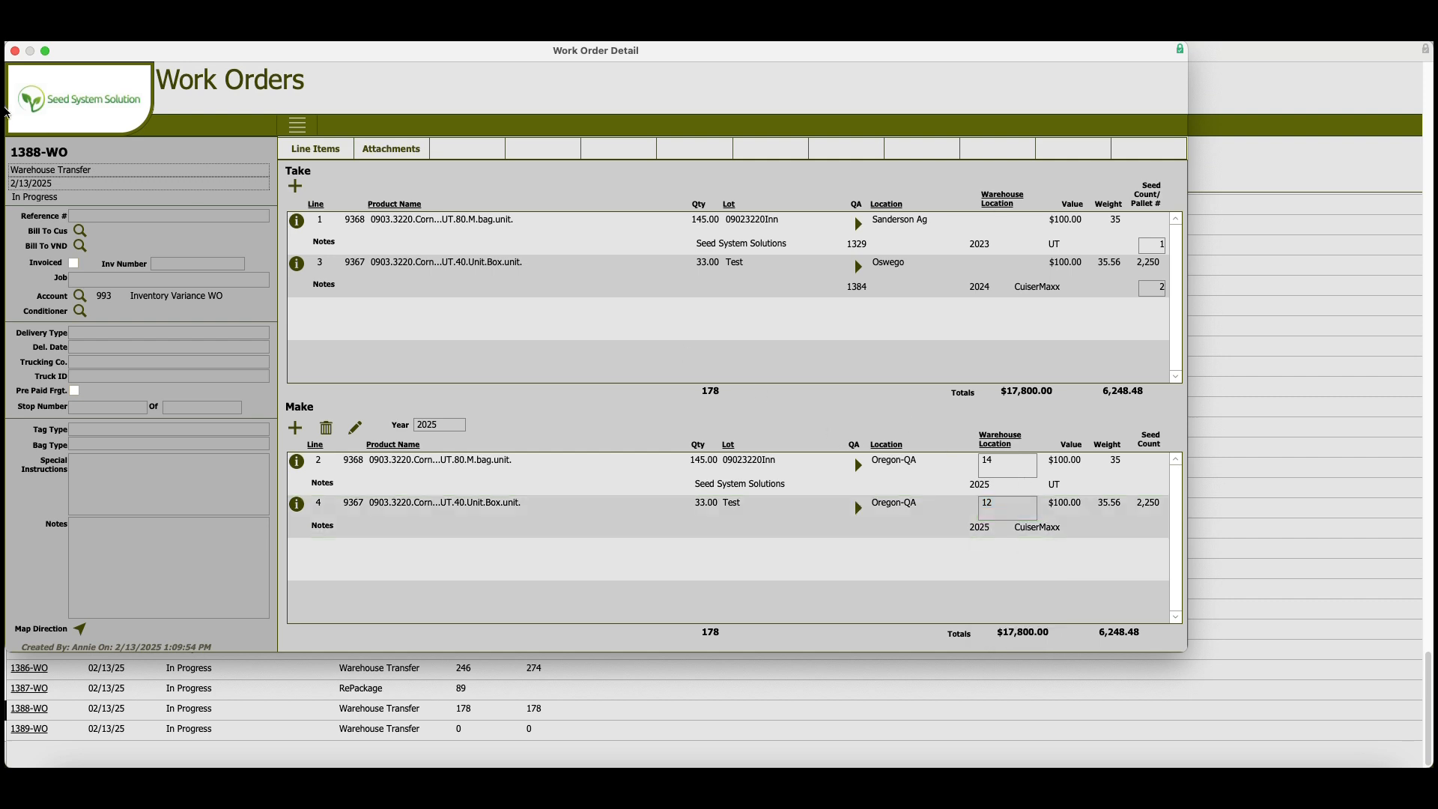
# - Reverse the completed Discard work order dated 02/06/25 with a total take quantity of -53, then return to the work order list
pyautogui.click(90, 116)
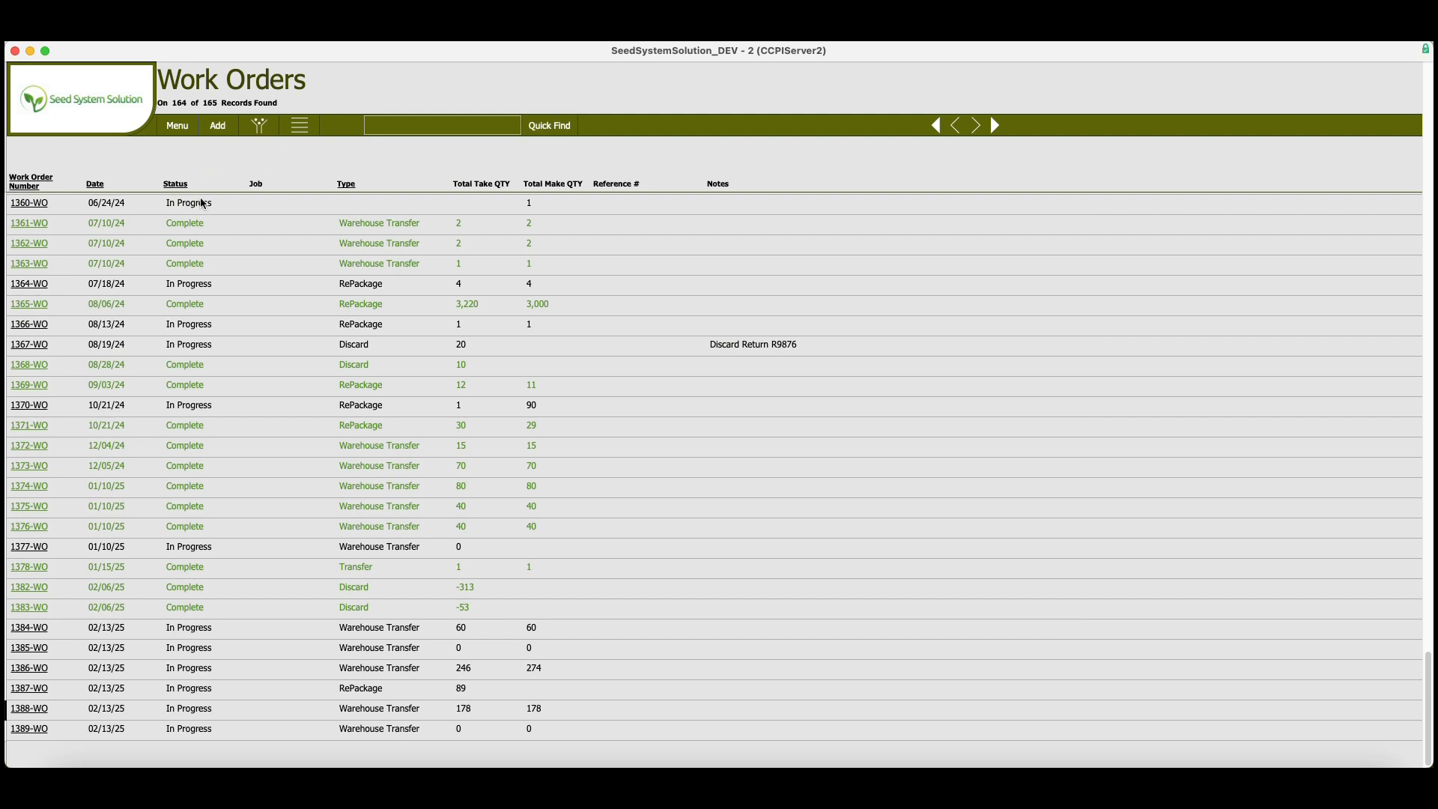
pyautogui.click(33, 612)
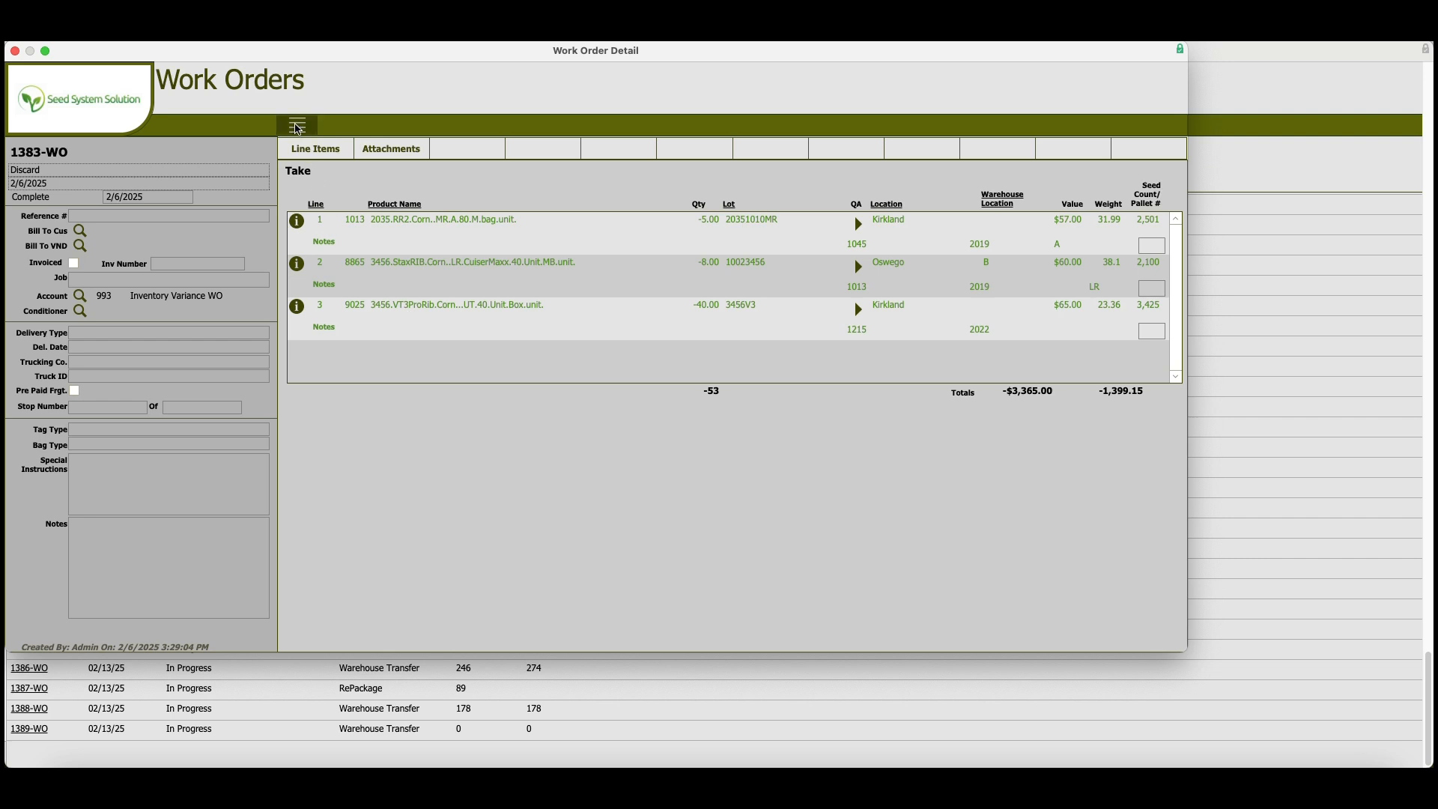
pyautogui.click(298, 125)
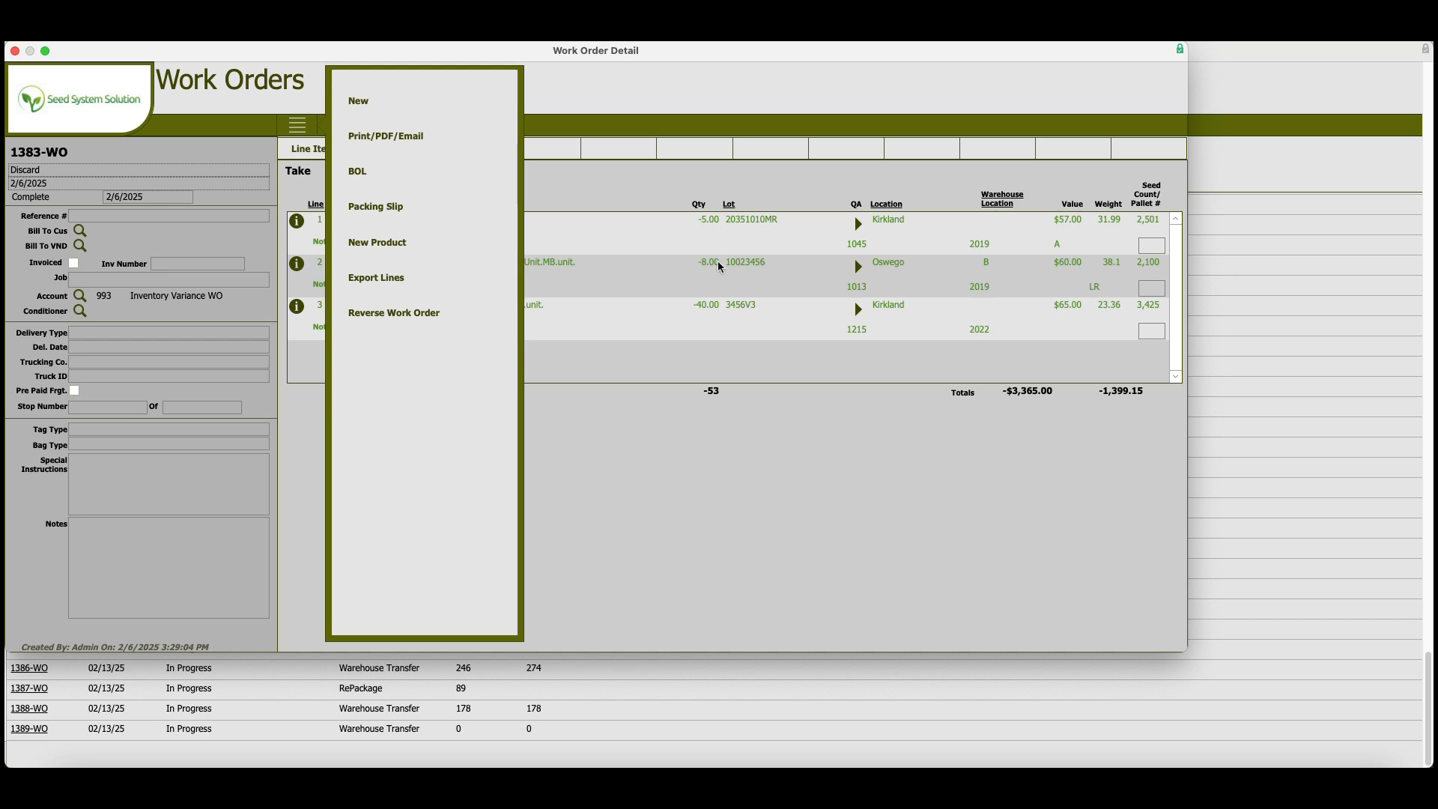
pyautogui.click(407, 320)
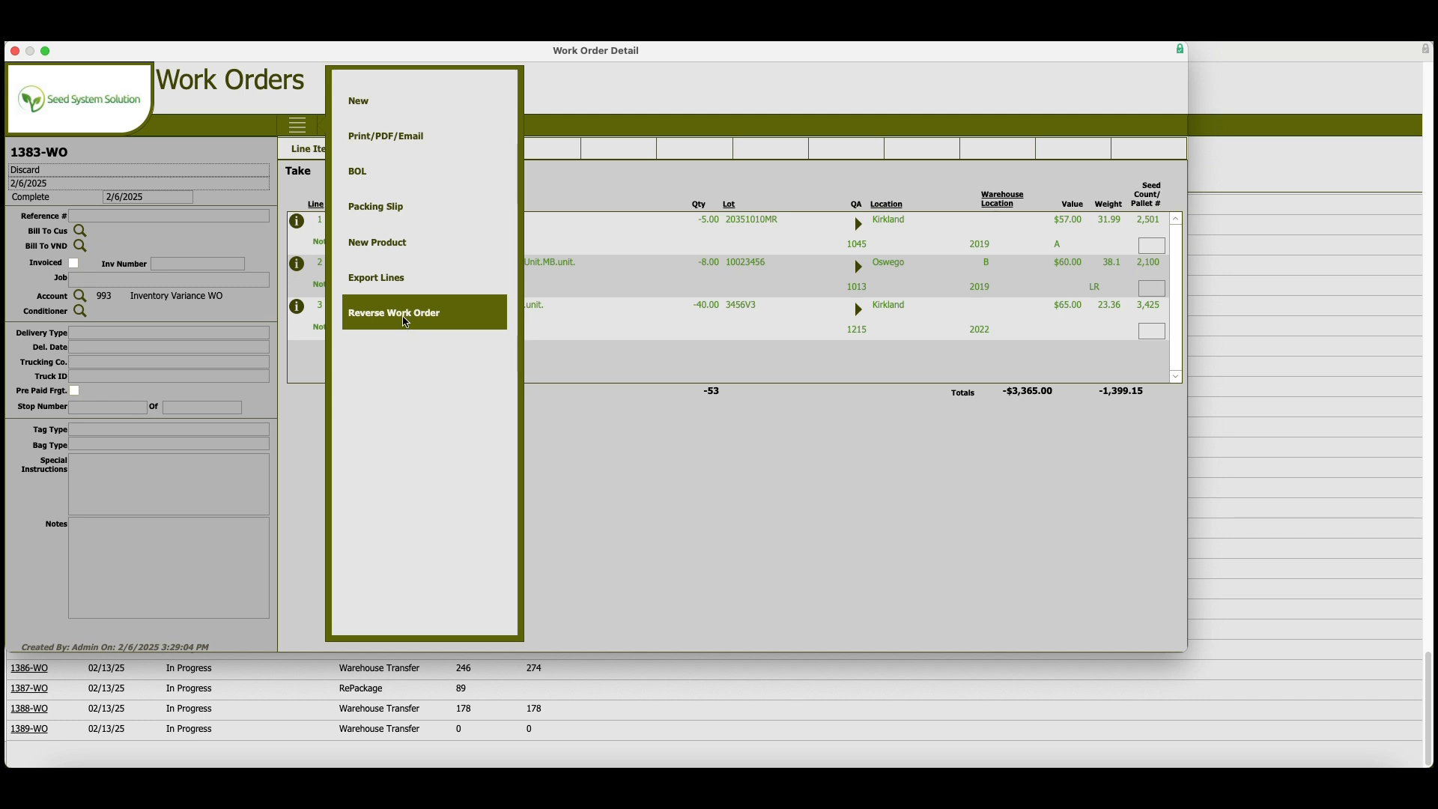
pyautogui.click(408, 321)
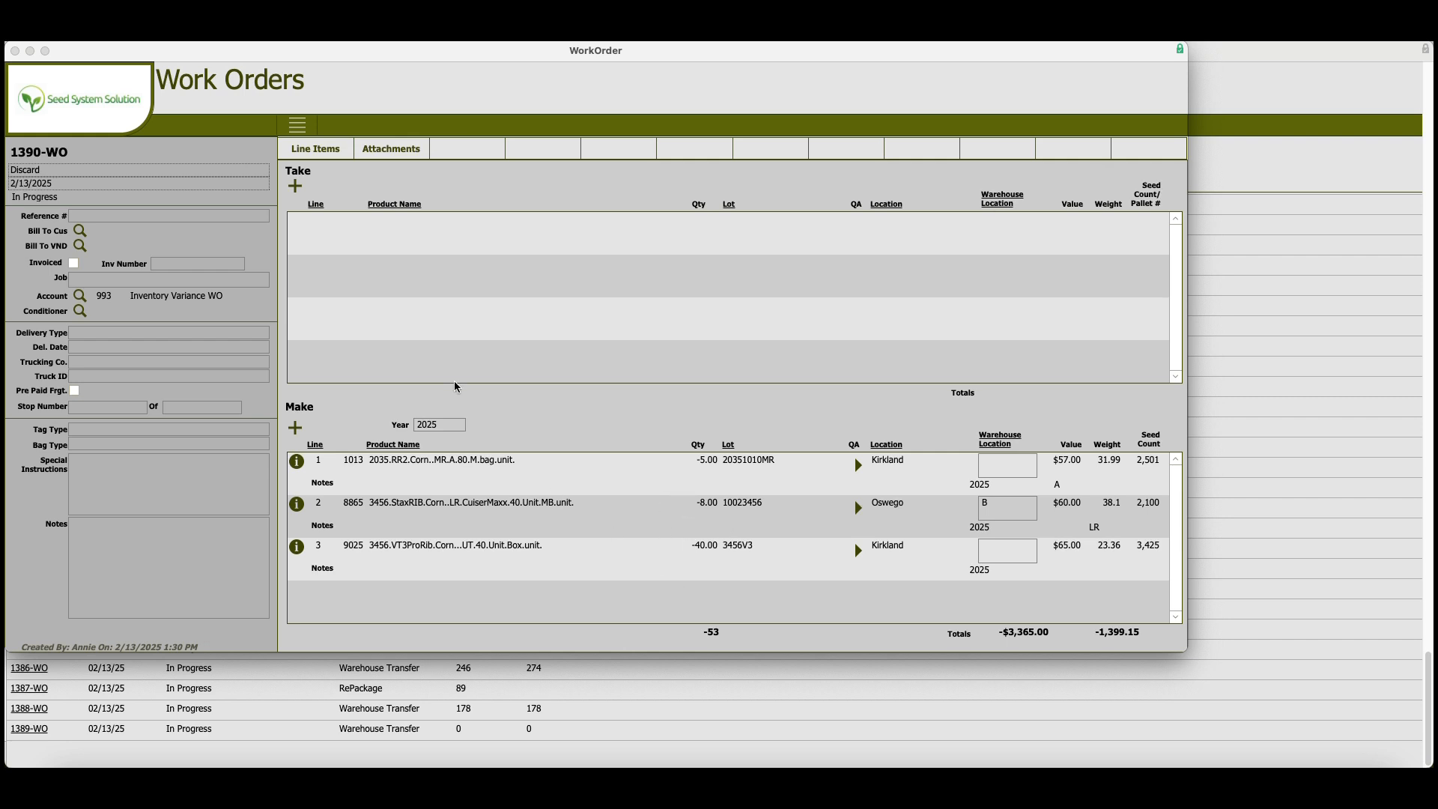
pyautogui.click(100, 127)
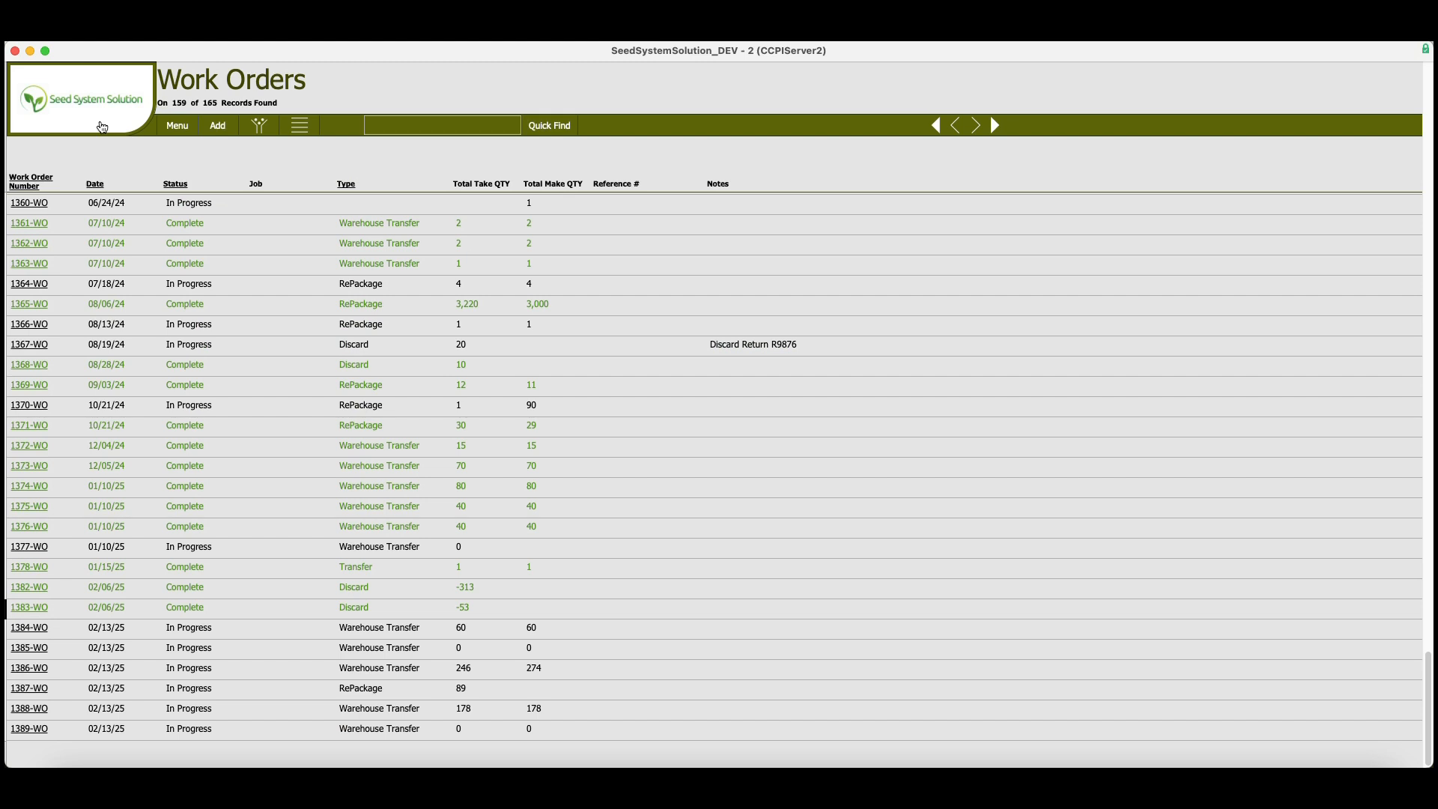